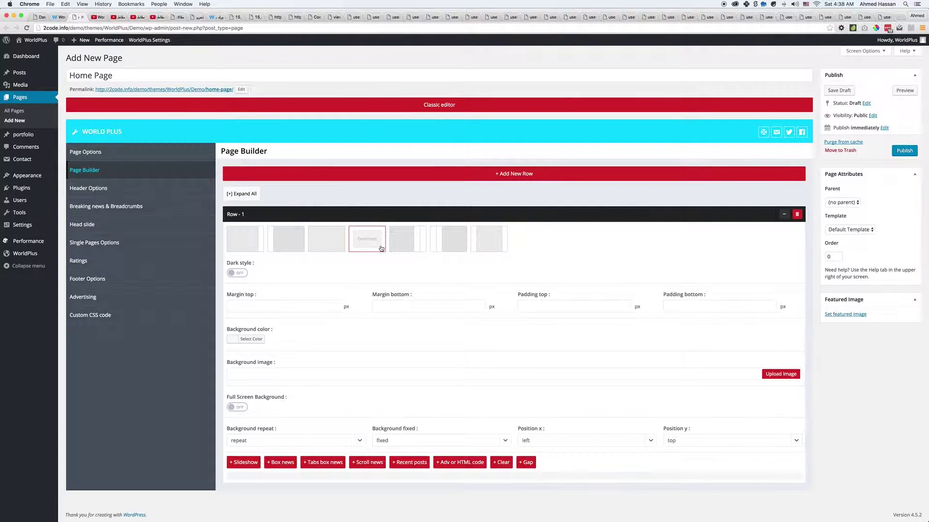
Step: Try the different one-sidebar and two-sidebar layouts for Row 1
left_click(406, 246)
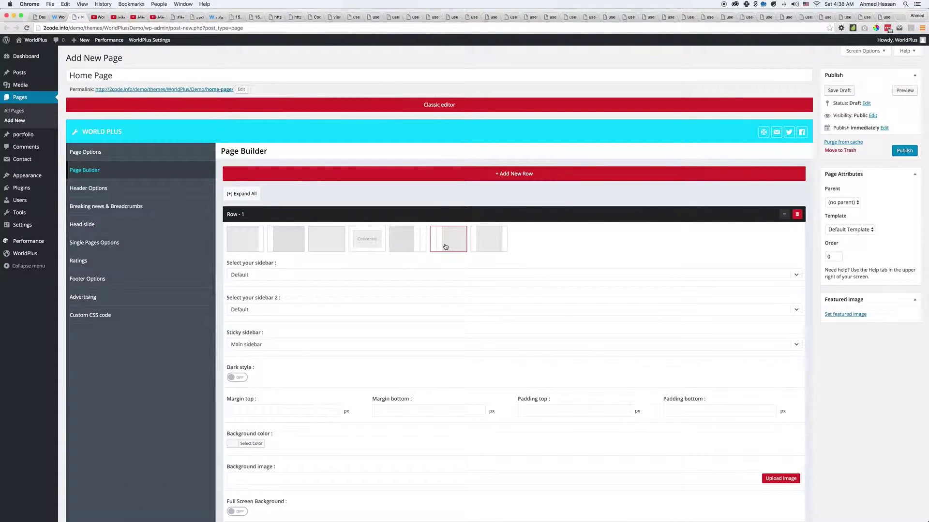
left_click(494, 248)
left_click(284, 253)
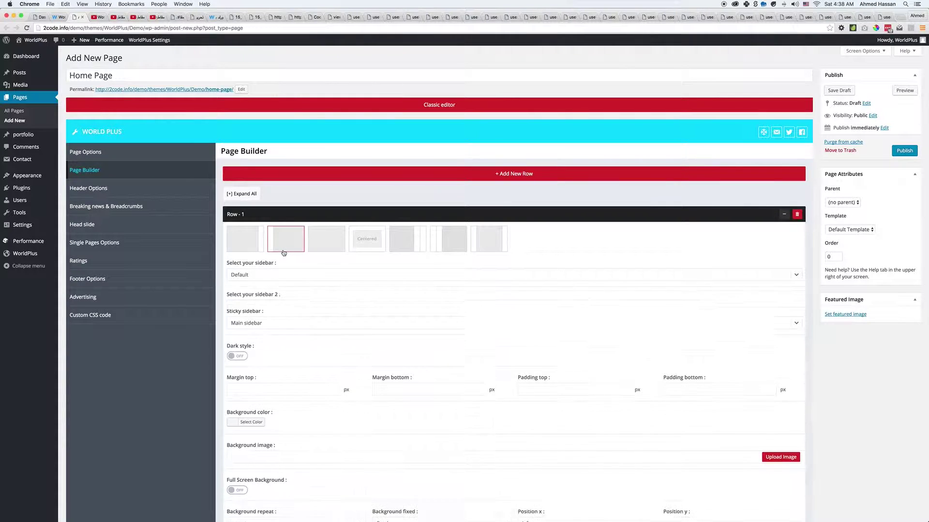
left_click(322, 241)
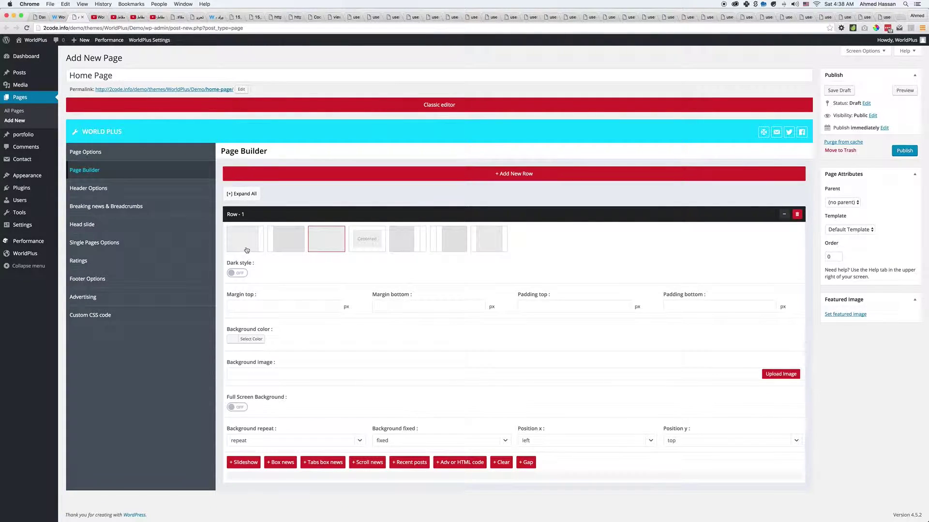
left_click(245, 239)
scroll(311, 287, "down", 3)
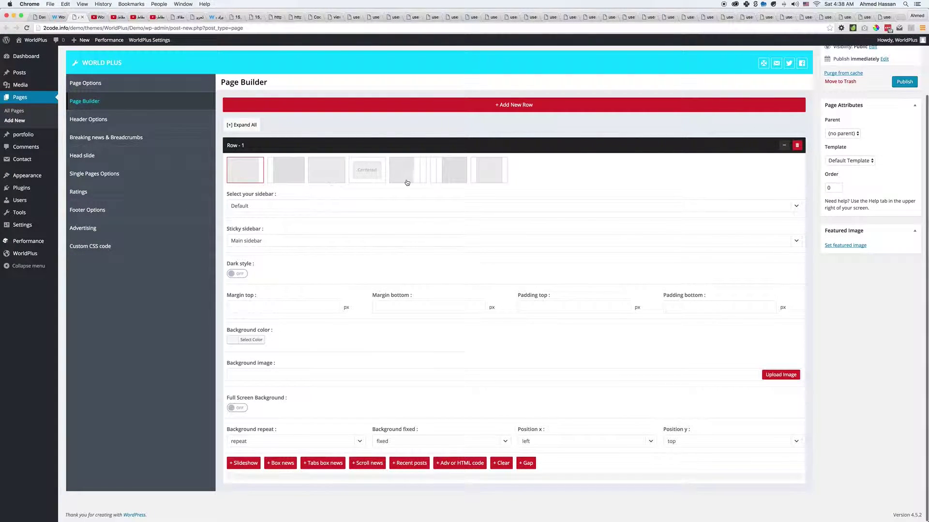
Step: Give Row 1 the full-width layout and add an untitled slideshow in the style with one large tile beside four small ones
left_click(325, 176)
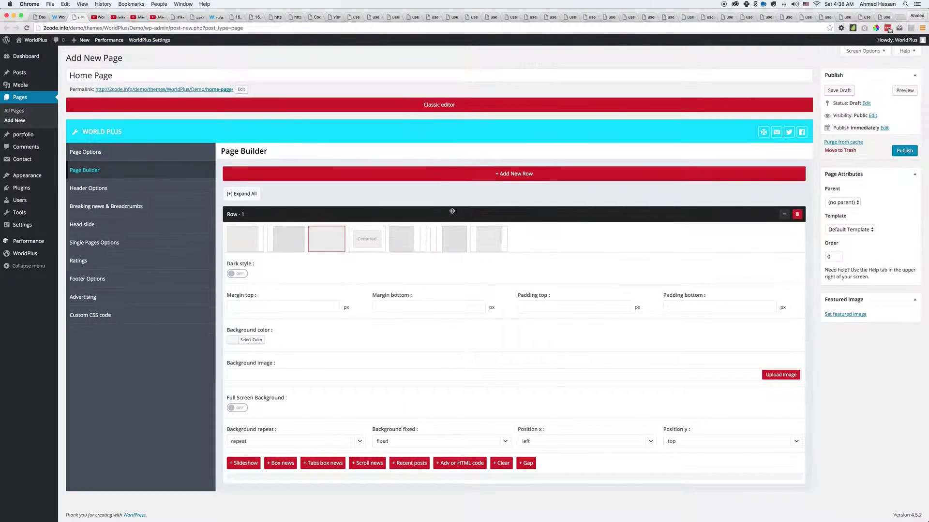
left_click(243, 462)
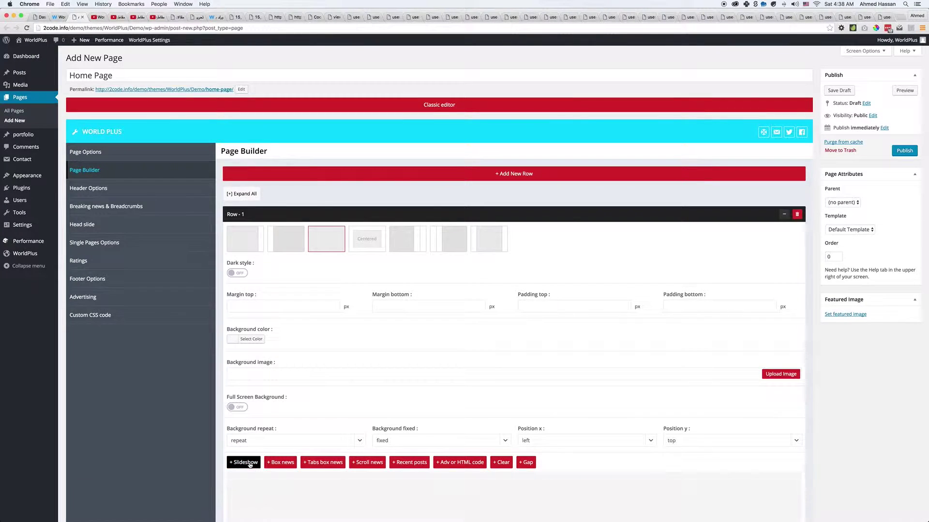
scroll(339, 411, "down", 5)
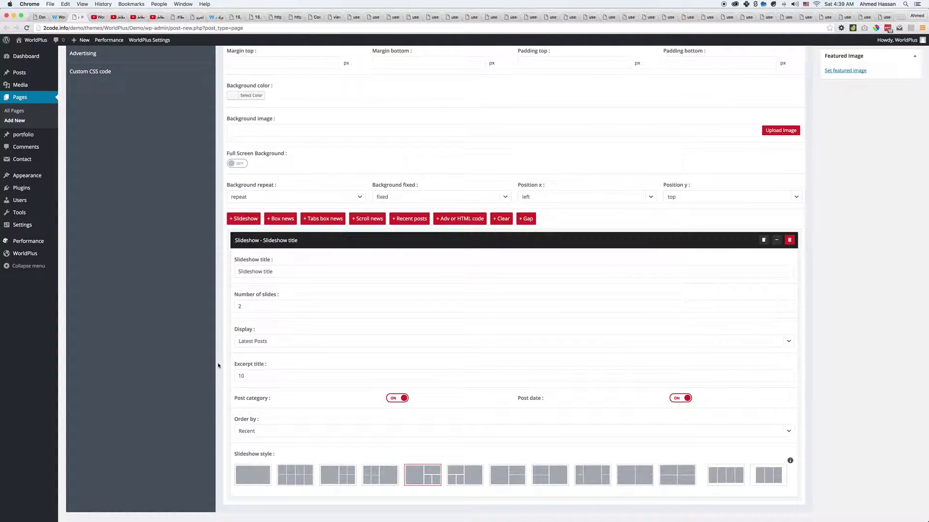
scroll(227, 368, "down", 2)
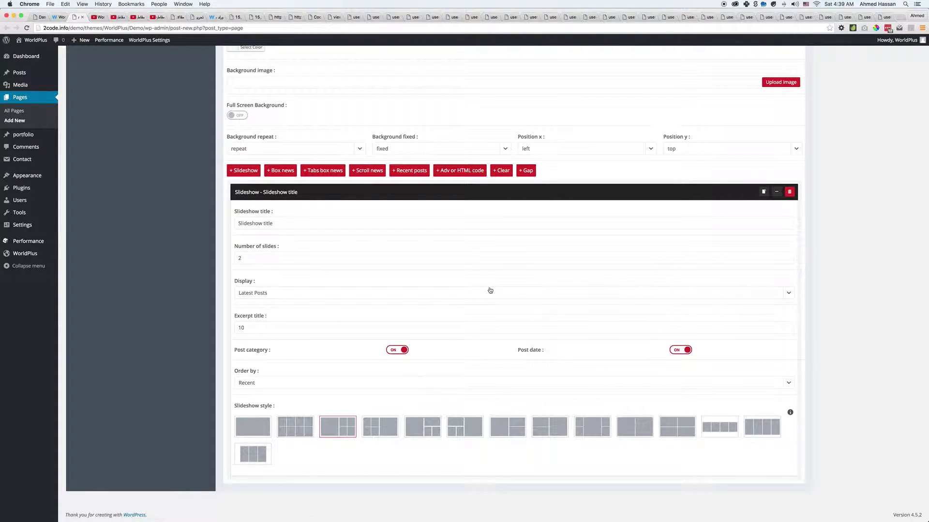
triple_click(289, 224)
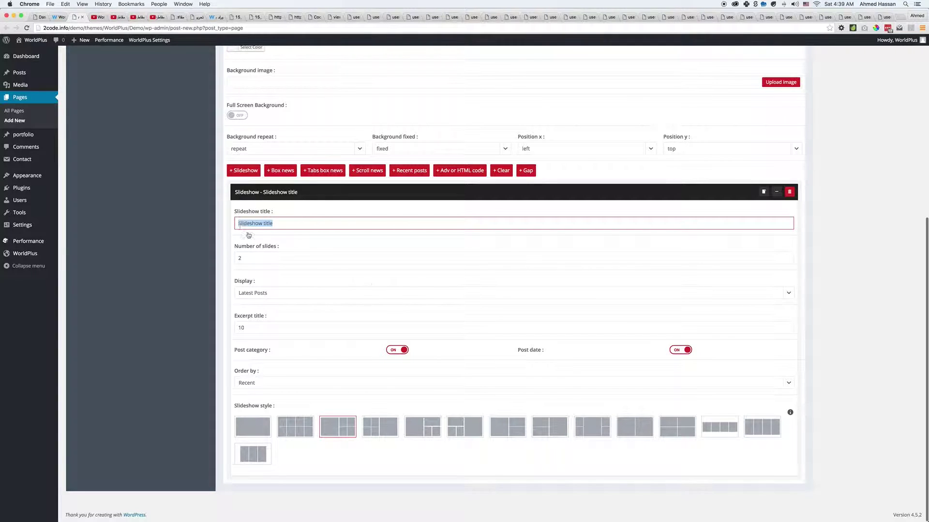
scroll(368, 284, "up", 10)
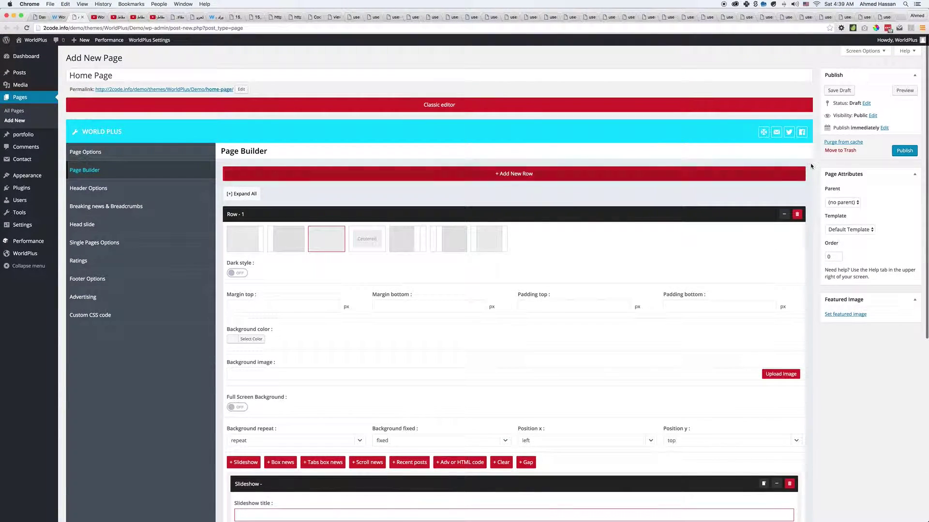
Step: Publish the page and check the slideshow on the live page by advancing its slides
left_click(900, 153)
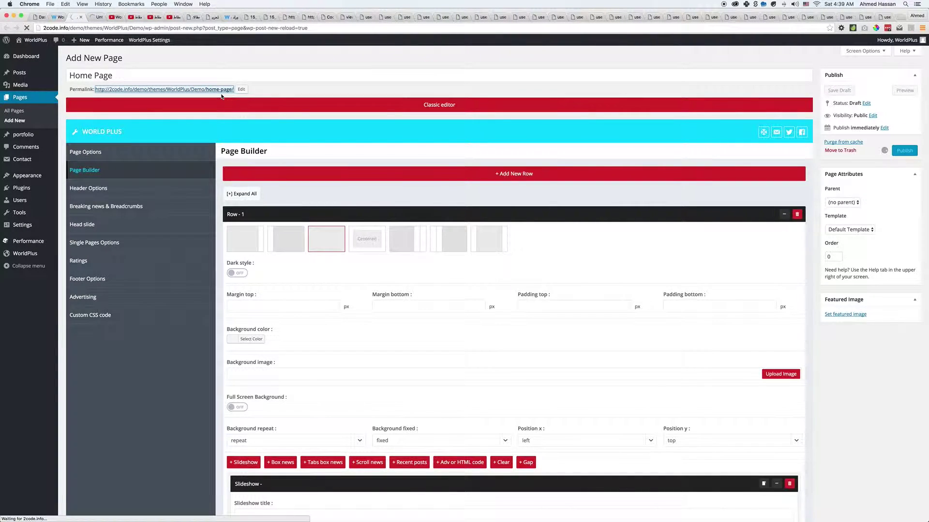
left_click(222, 93)
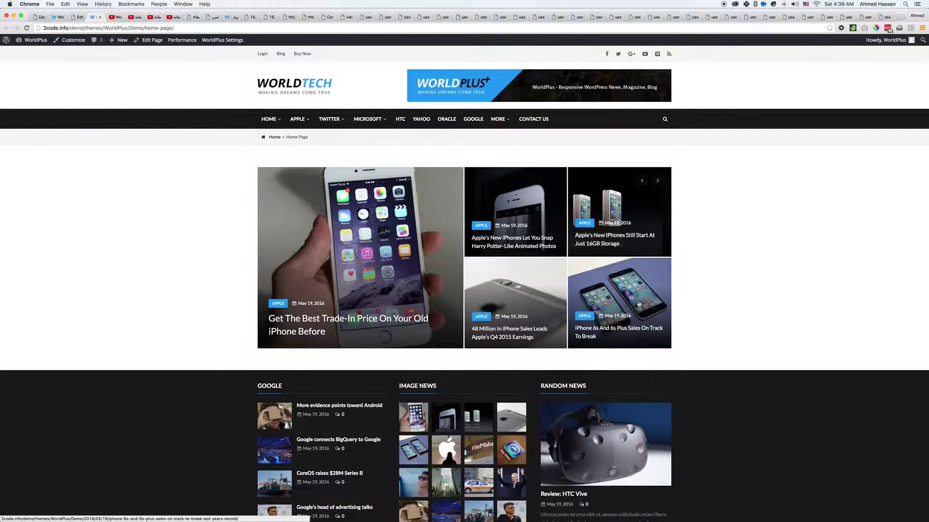
left_click(657, 181)
left_click(657, 181)
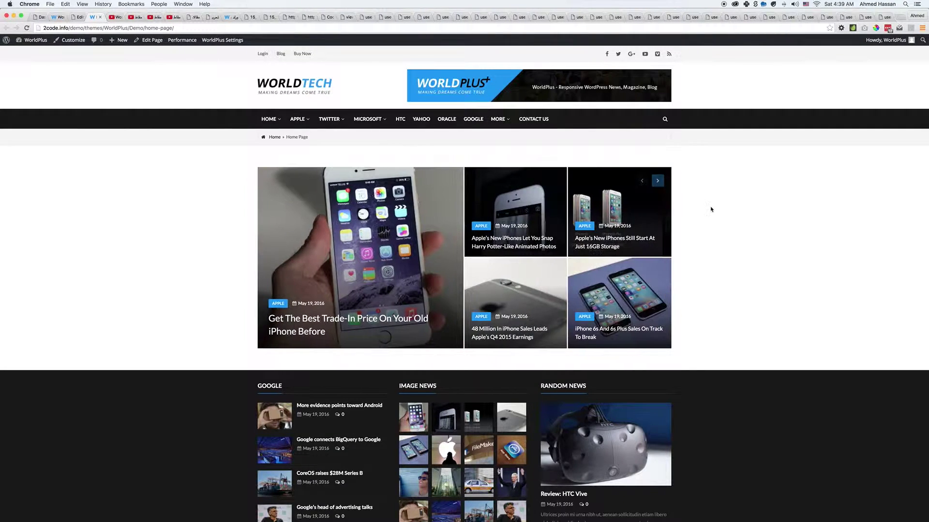
Step: Back in the page editor, add a second slideshow to Row 1 with an empty title and 3 slides
key("super+alt+Left")
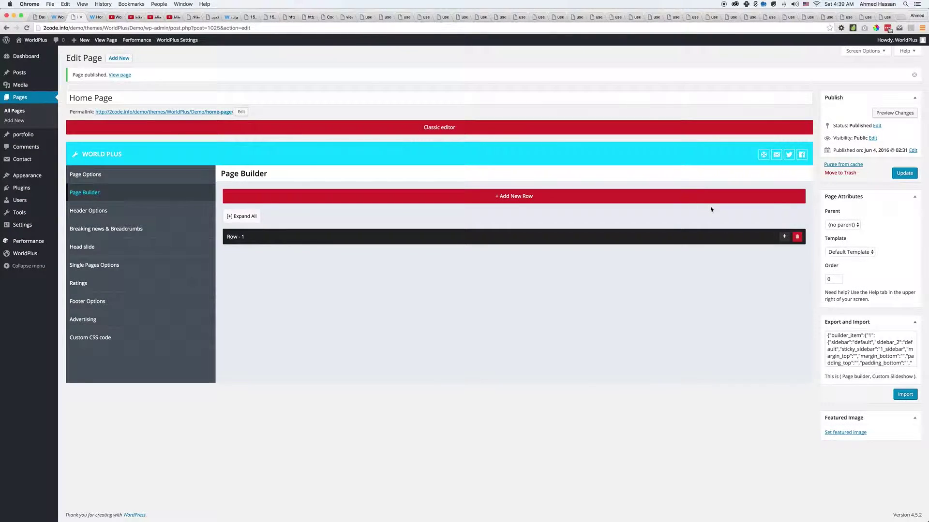
left_click(784, 237)
scroll(382, 251, "down", 3)
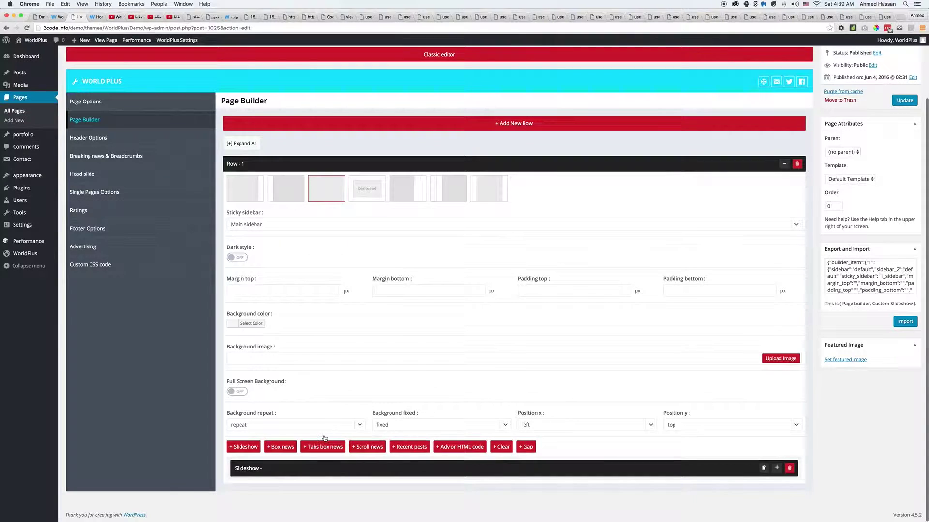
left_click(244, 447)
scroll(271, 387, "down", 6)
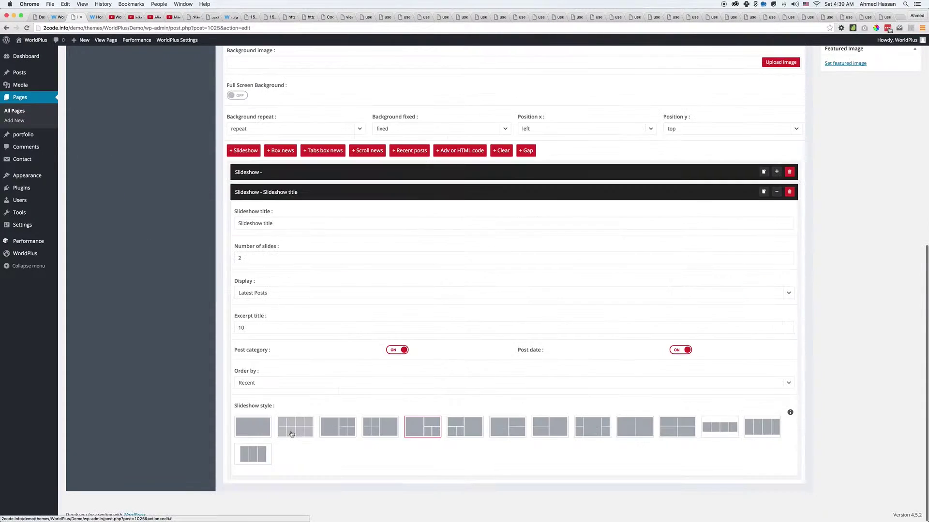
right_click(297, 226)
left_click(196, 220)
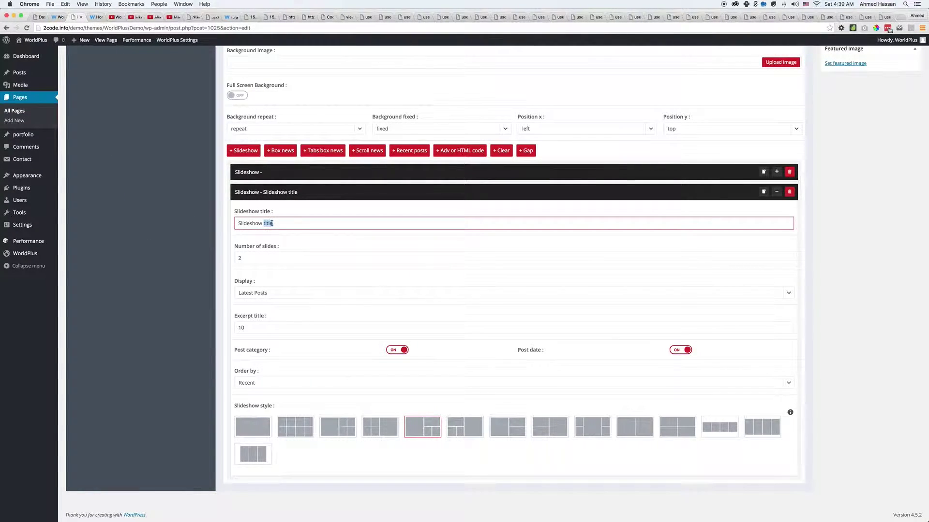
double_click(241, 256)
Step: Try the Multiple categories, Single Category, Exclude Categories and Custom Posts display options on the second slideshow, returning to Latest Posts
left_click(269, 293)
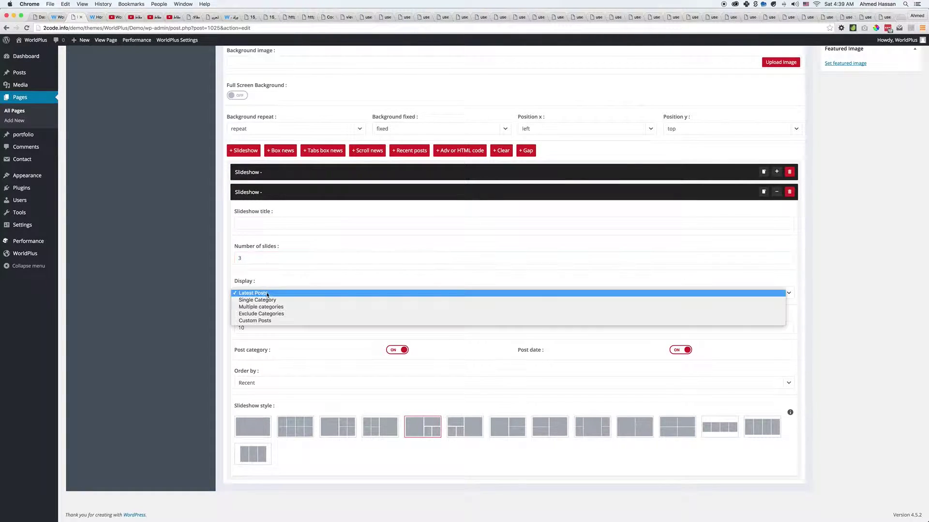
key("Escape")
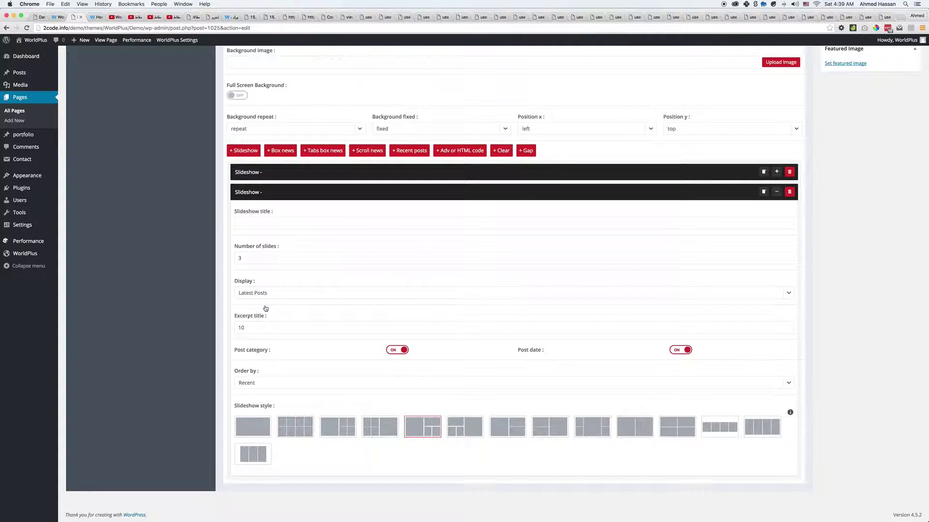
left_click(269, 295)
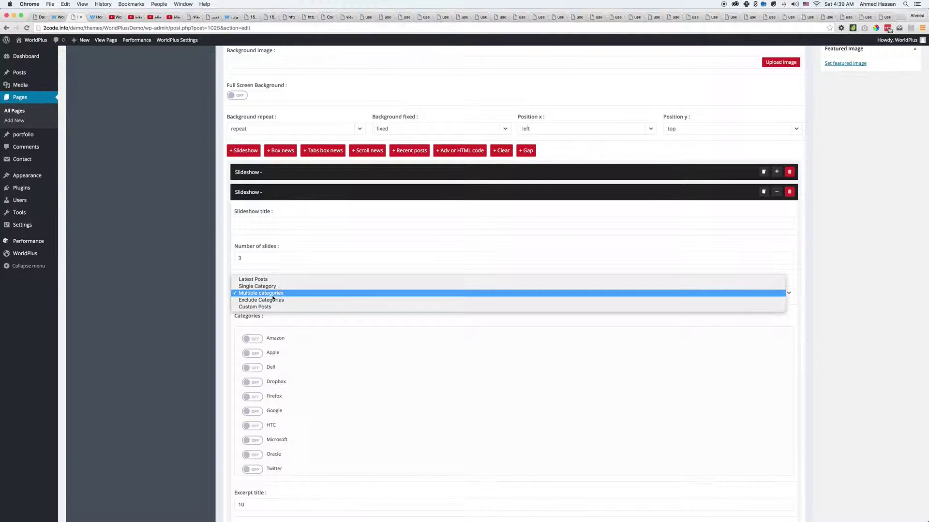
left_click(273, 288)
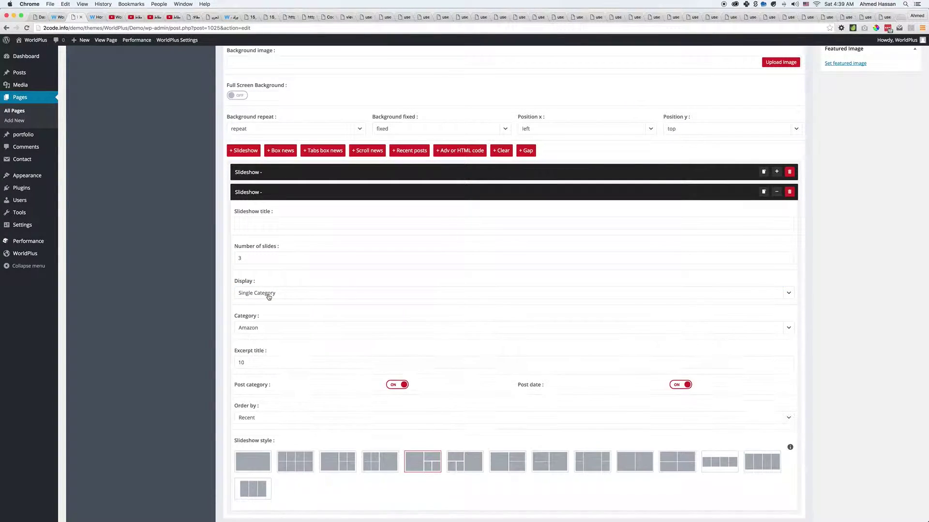
left_click(266, 293)
left_click(271, 294)
left_click(271, 294)
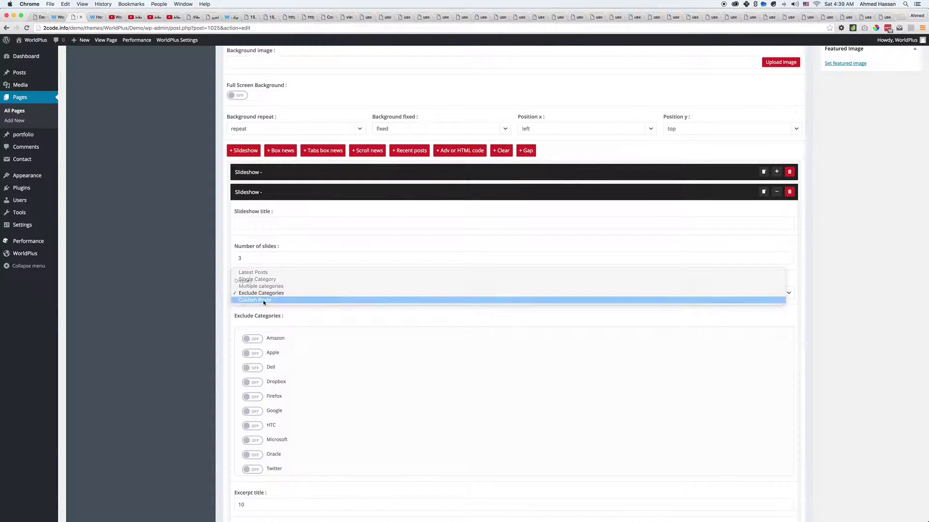
key("Down")
scroll(229, 328, "down", 2)
left_click(265, 257)
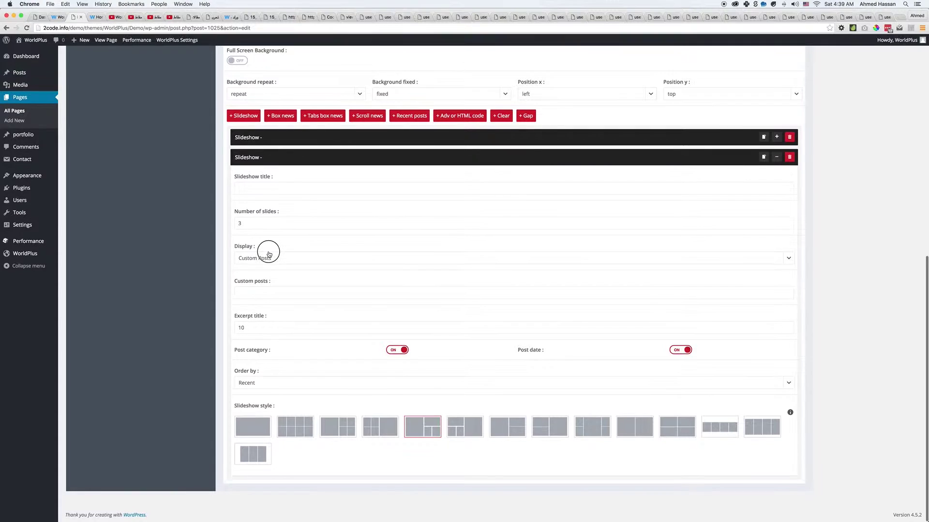
left_click(261, 231)
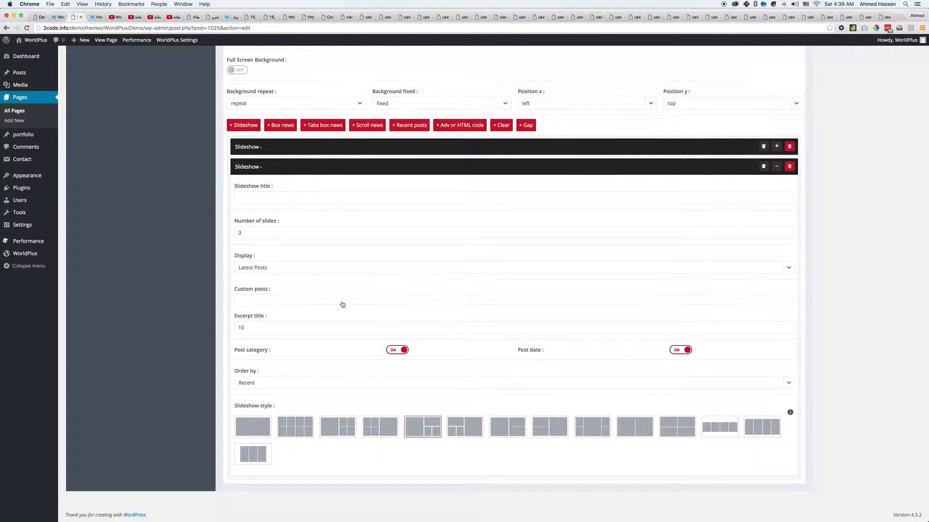
Step: Turn off post category and date, choose the style with a large centre tile flanked by small ones, and update the page
scroll(260, 350, "down", 1)
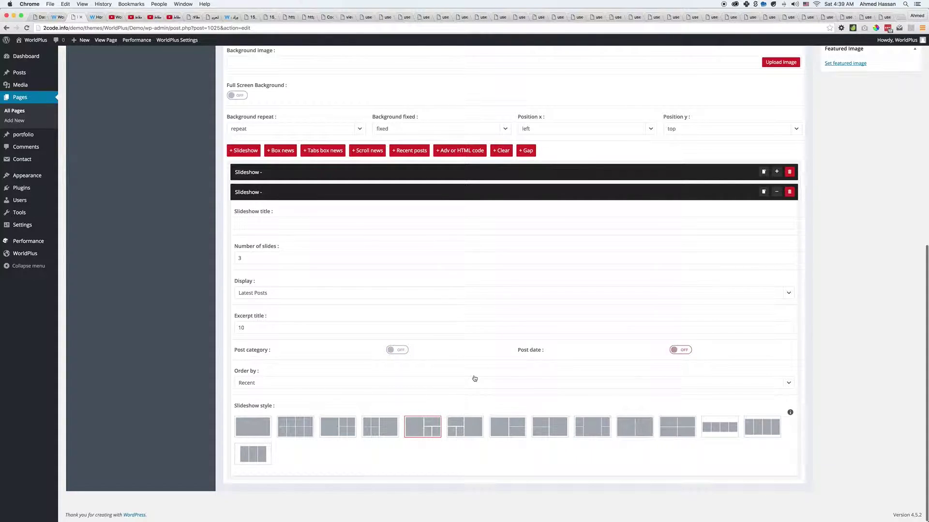
left_click(593, 427)
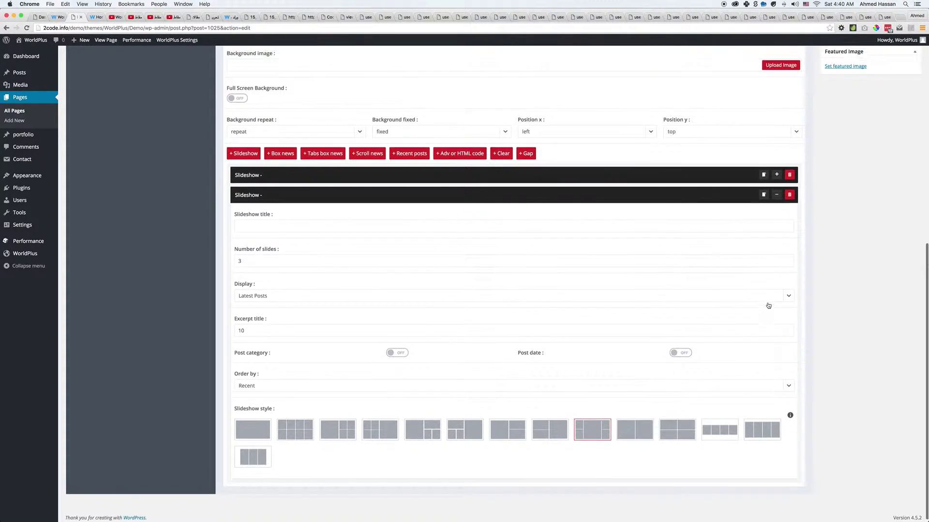
scroll(768, 306, "up", 10)
Step: Check the second slideshow on the live home page by advancing through its slides
key("ctrl+Tab")
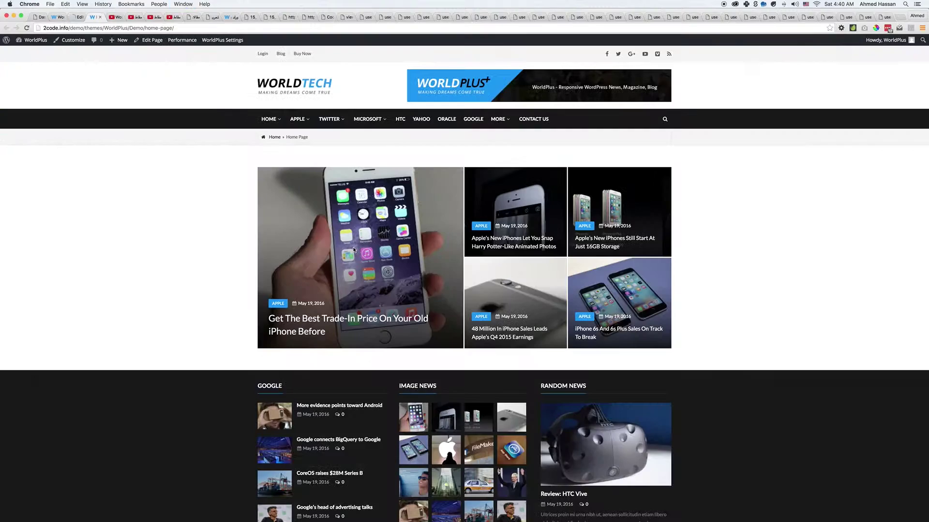
scroll(209, 251, "down", 6)
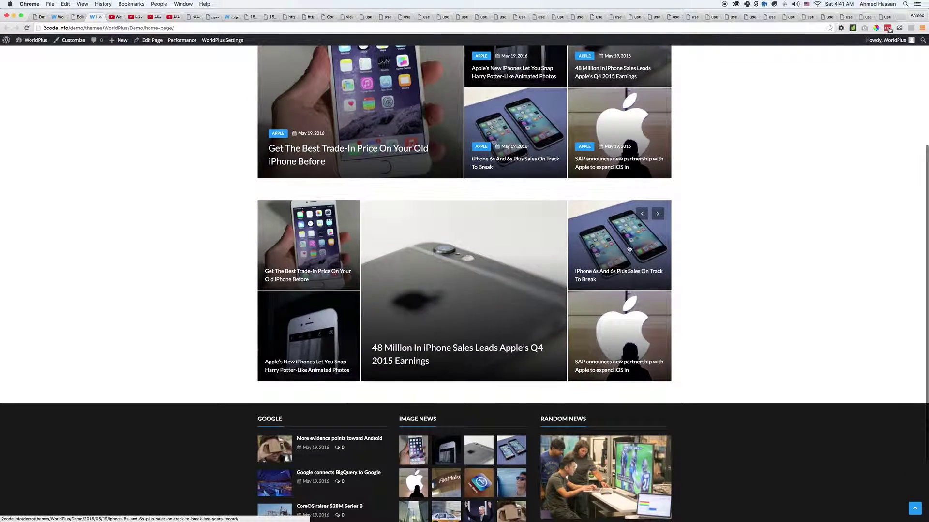
left_click(658, 214)
left_click(659, 214)
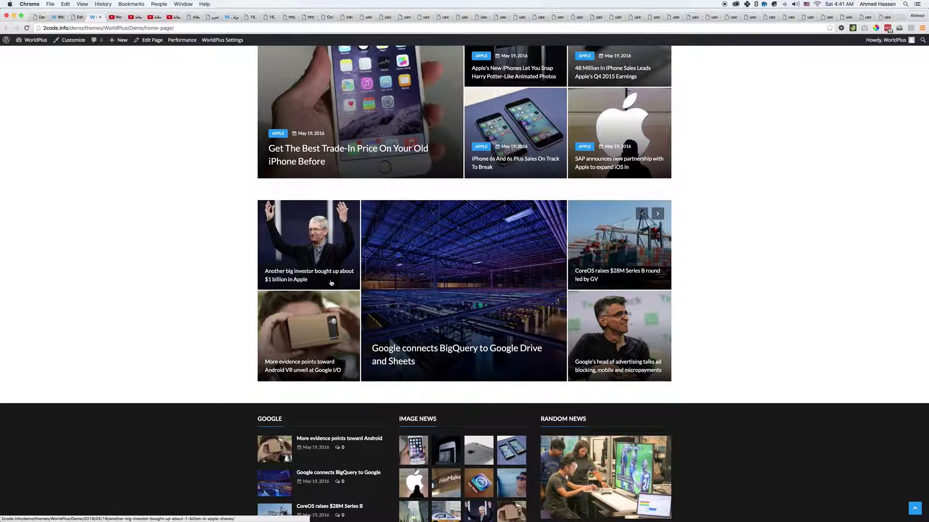
scroll(120, 279, "up", 5)
Step: Turn on post category and post date for the second slideshow in the page editor, and update the page
key("ctrl+shift+Tab")
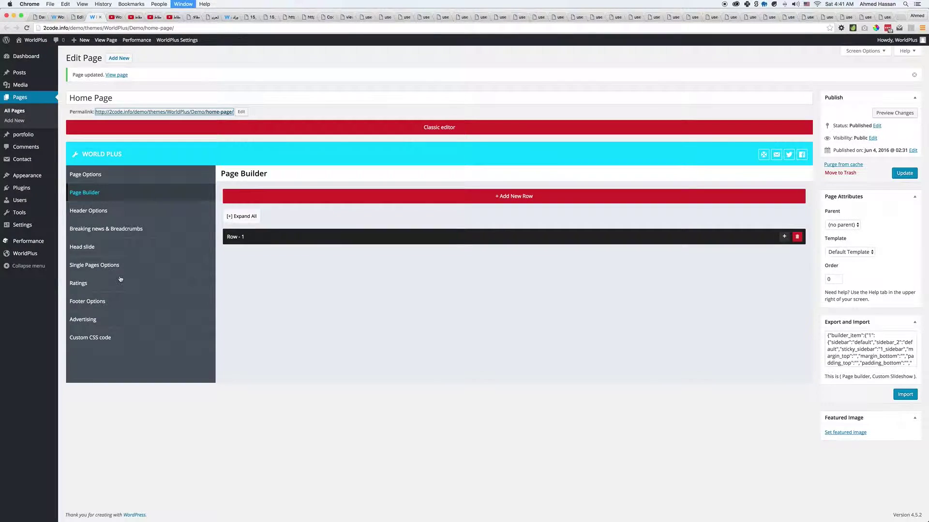
left_click(781, 237)
scroll(774, 387, "down", 2)
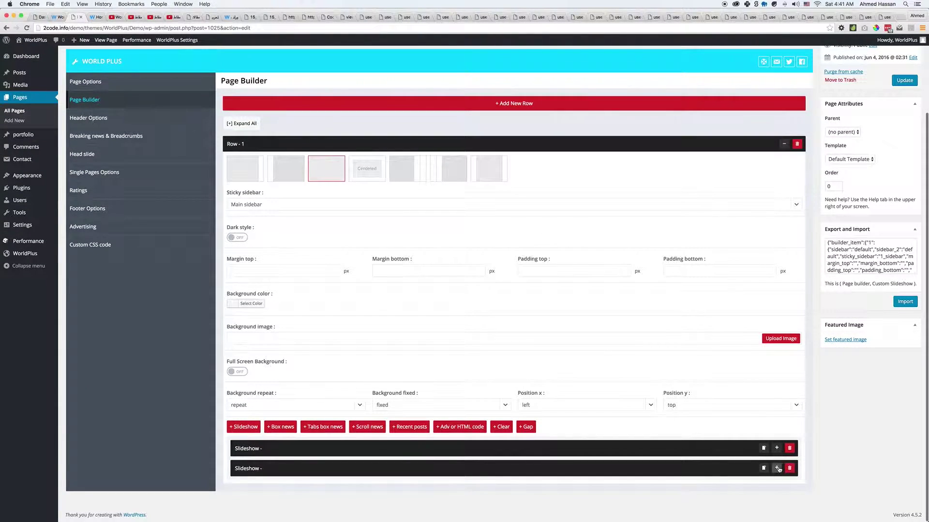
left_click(777, 468)
scroll(514, 429, "down", 6)
left_click(405, 352)
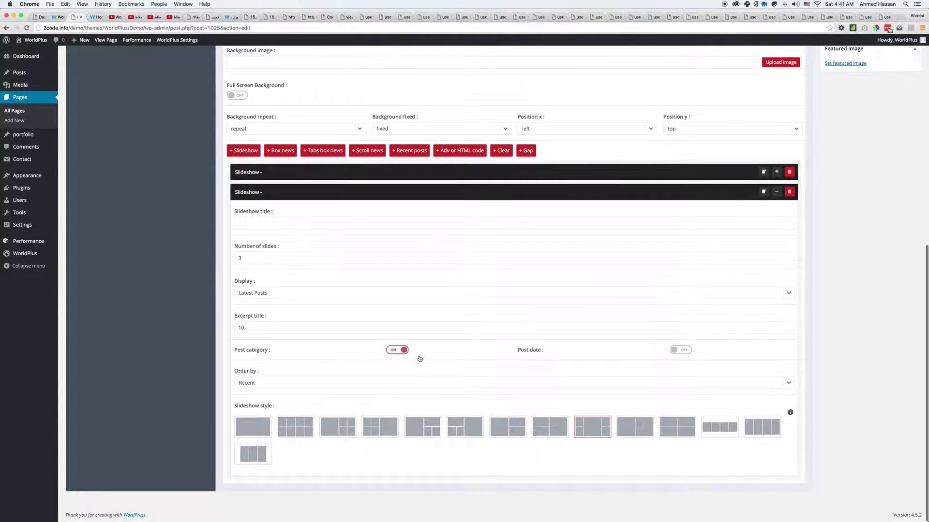
left_click(526, 351)
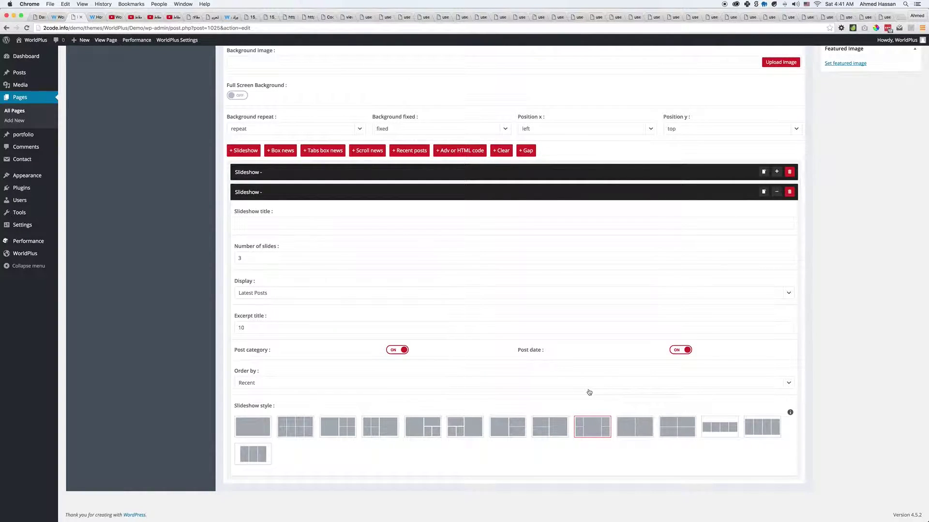
scroll(745, 353, "up", 3)
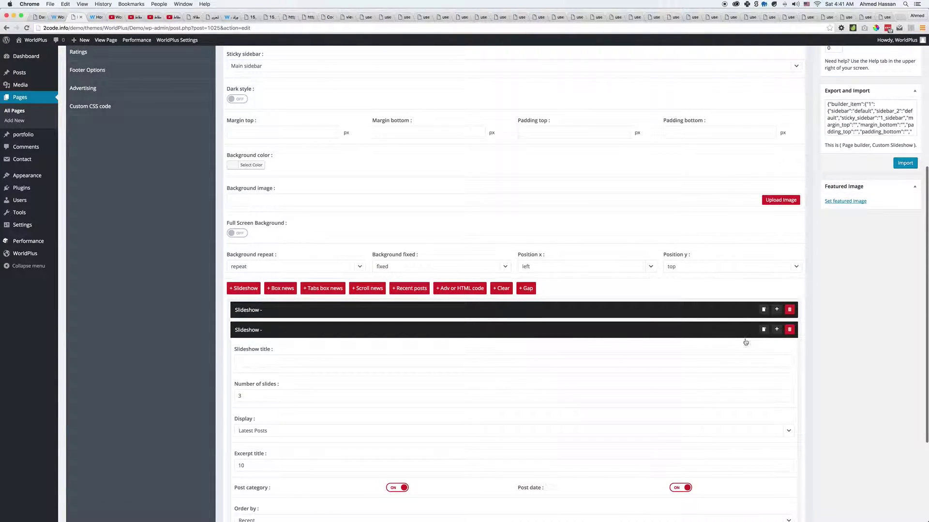
scroll(745, 342, "up", 5)
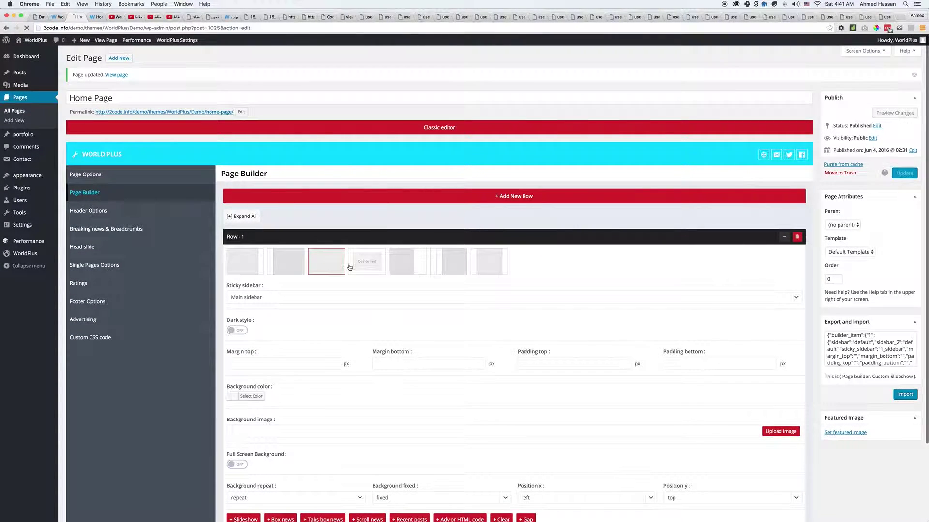
Step: Open and reload the live home page to check the post category and date on the second slideshow
left_click(155, 112)
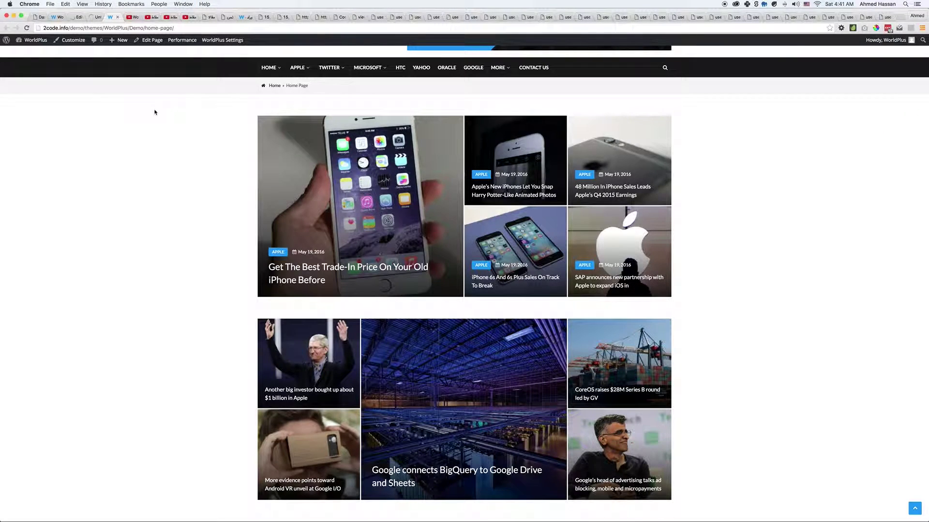
key("super+r")
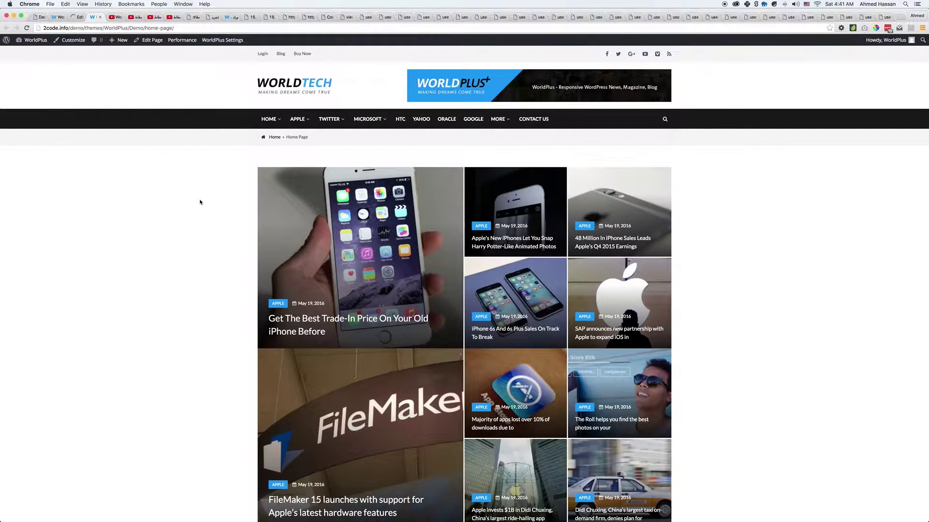
scroll(224, 232, "down", 3)
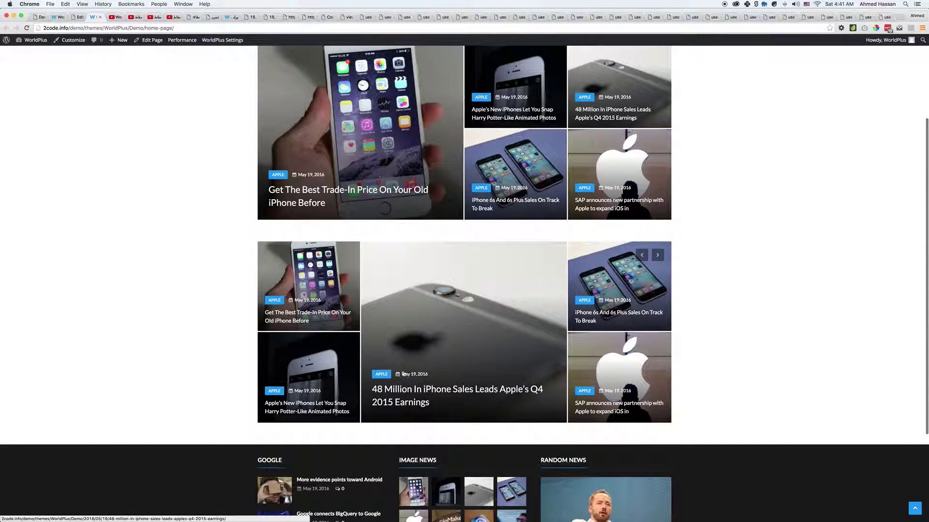
Step: Delete the second slideshow from Row 1 in the page editor
key("ctrl+shift+Tab")
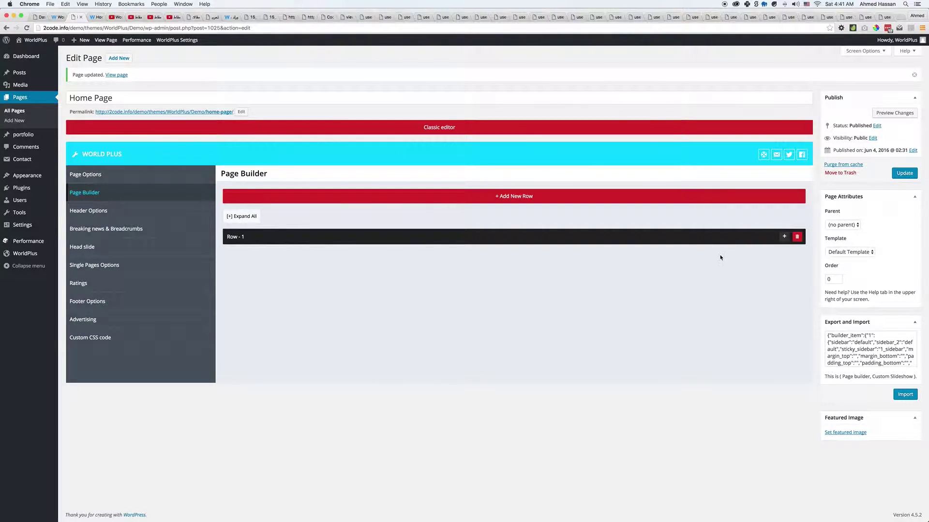
left_click(738, 236)
scroll(730, 290, "down", 3)
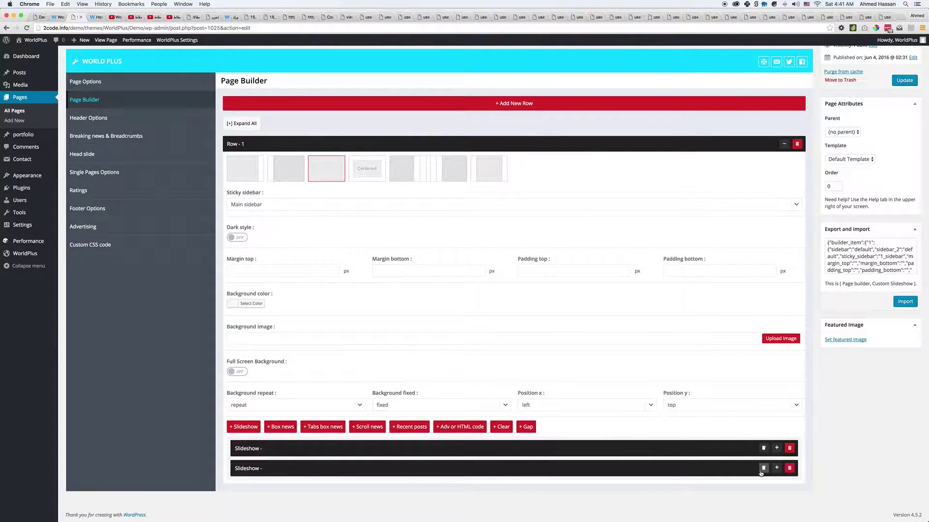
left_click(789, 469)
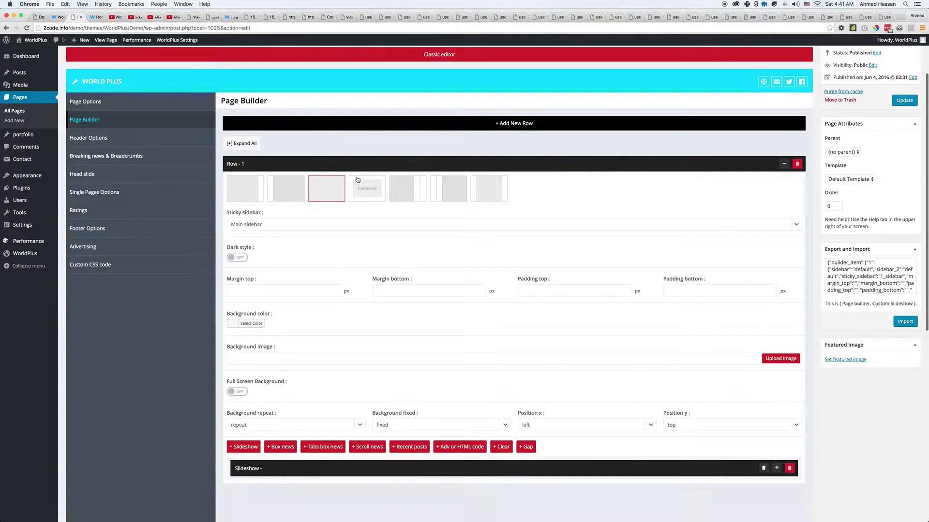
Step: Add a new row, discard its trial slideshow and add a Box news element in its place
left_click(317, 125)
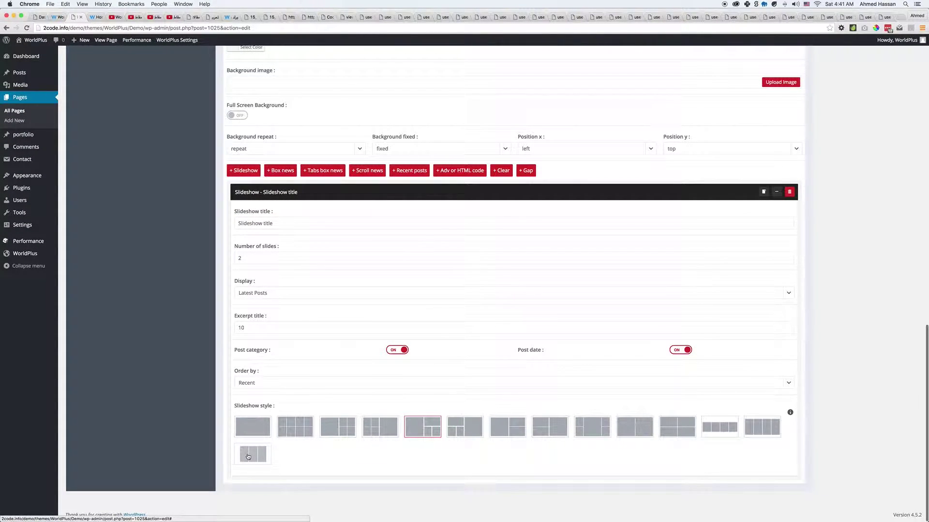
left_click(789, 193)
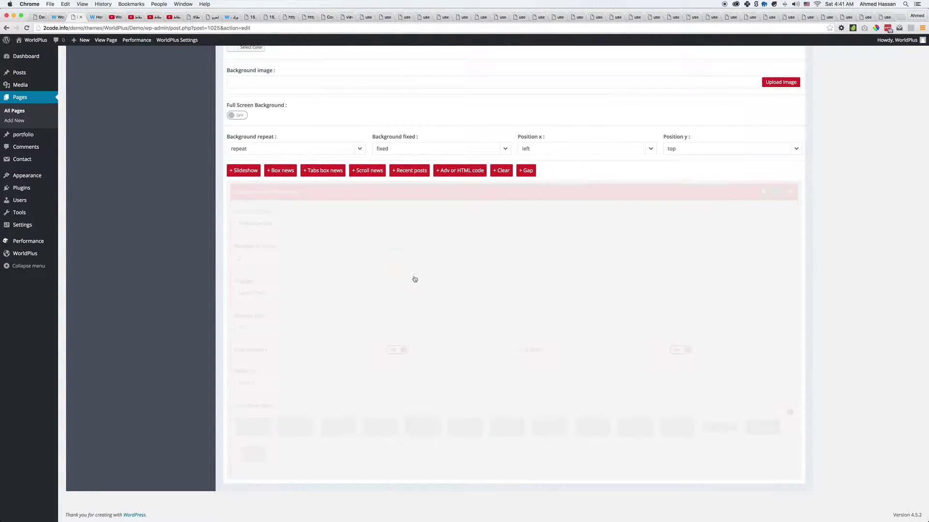
left_click(282, 463)
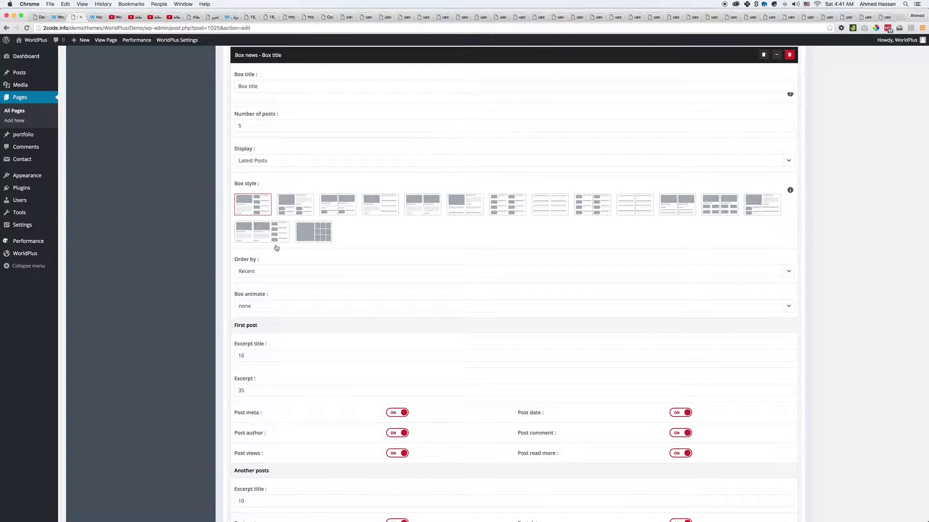
Step: Try the second to sixth box styles on the Box news element and compare the post options each one offers
scroll(514, 255, "down", 3)
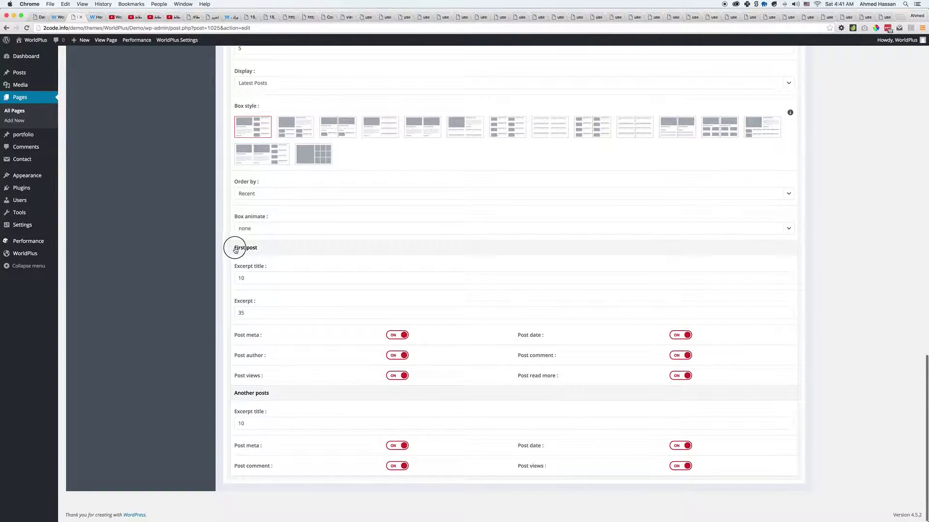
left_click(294, 128)
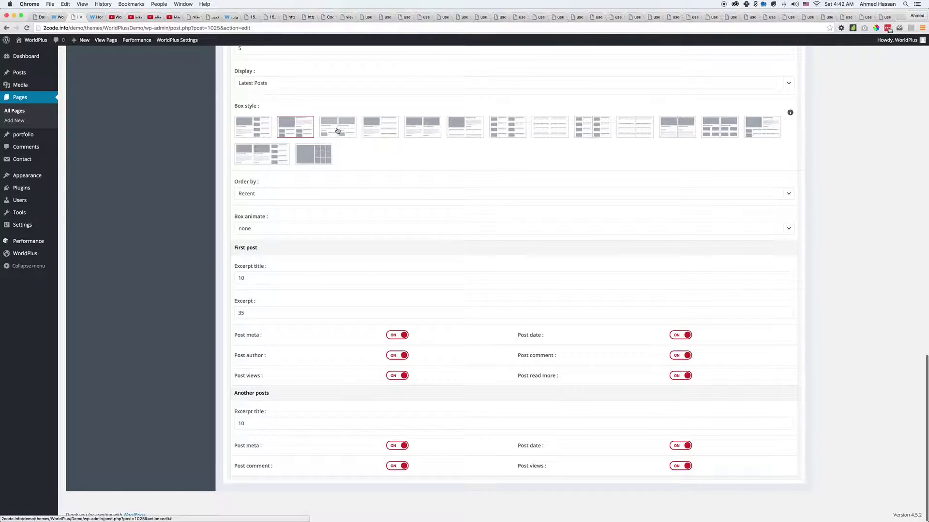
left_click(377, 137)
left_click(416, 129)
scroll(416, 145, "up", 3)
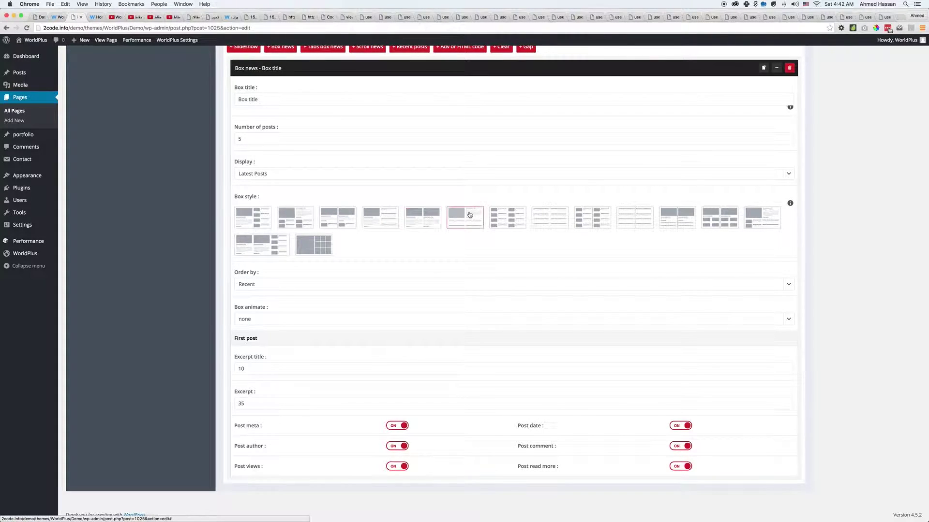
left_click(469, 214)
scroll(455, 297, "down", 3)
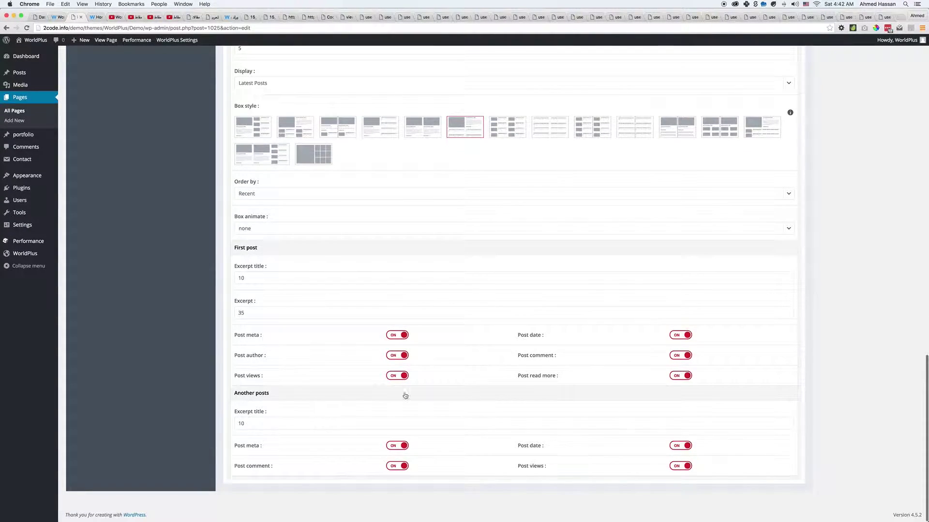
Step: Try the remaining box styles on the Box news element, including the two full-width-only ones, and return to the first style
left_click(511, 139)
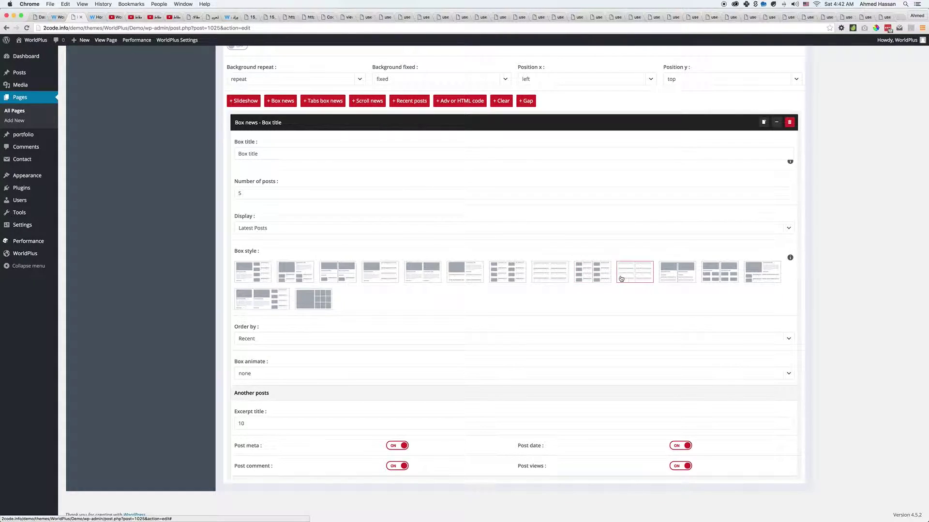
left_click(685, 278)
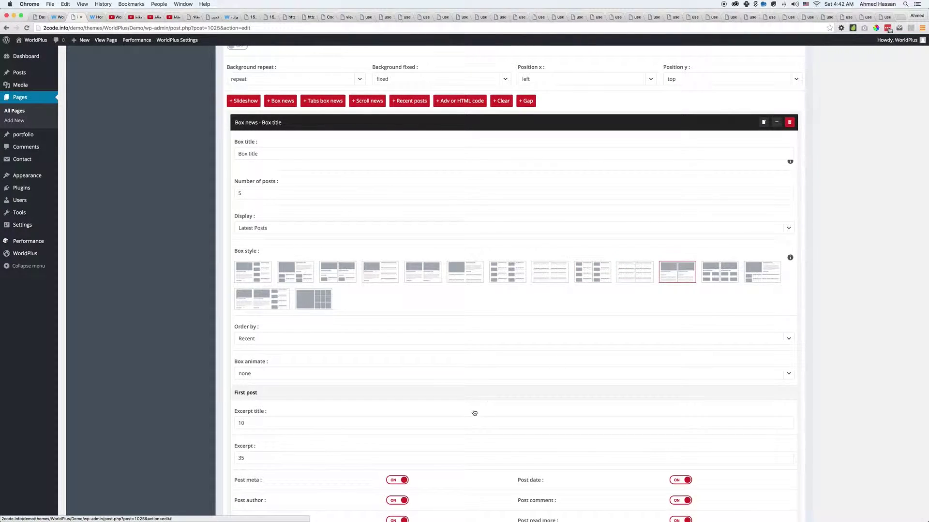
scroll(714, 182, "down", 5)
left_click(720, 92)
scroll(348, 367, "up", 3)
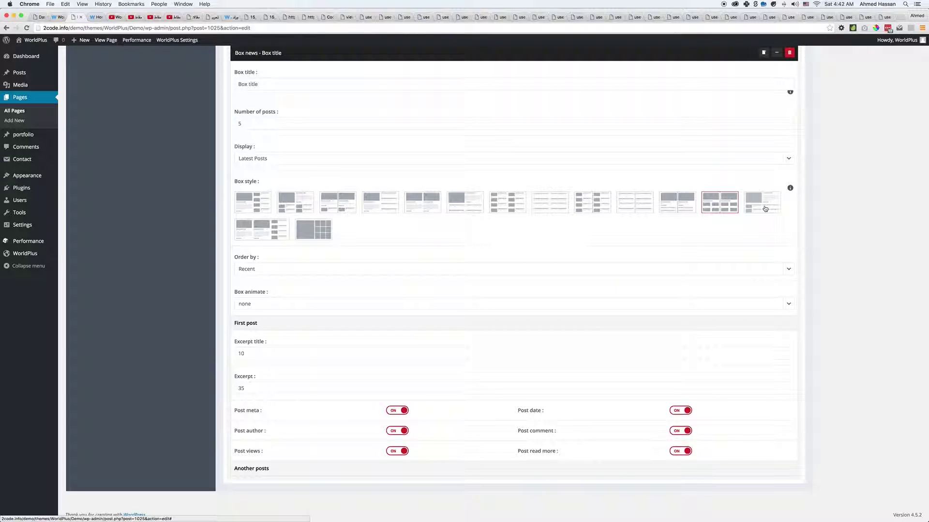
left_click(765, 208)
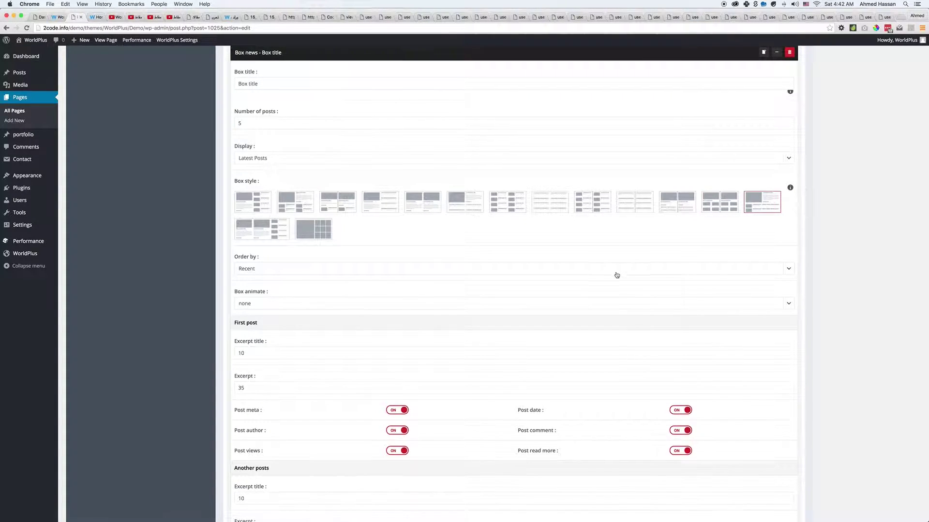
scroll(619, 274, "down", 3)
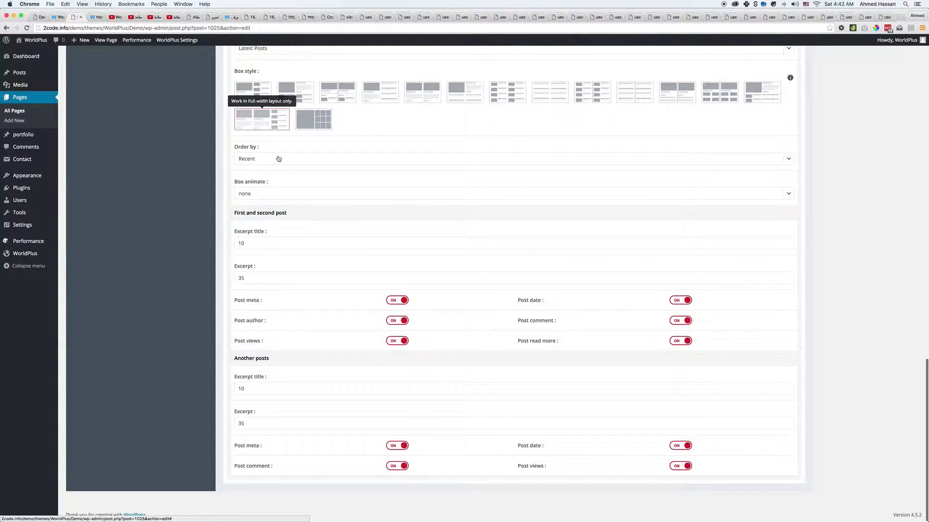
left_click(266, 133)
left_click(319, 161)
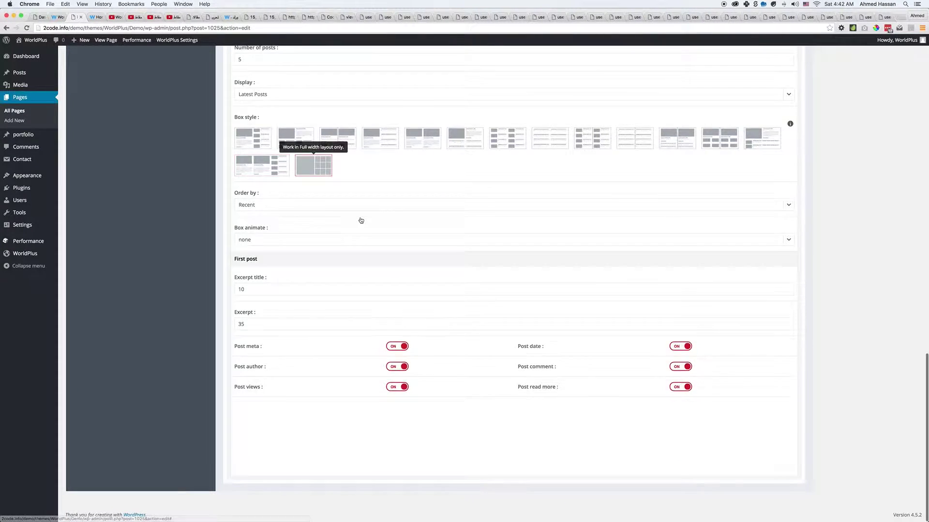
left_click(252, 252)
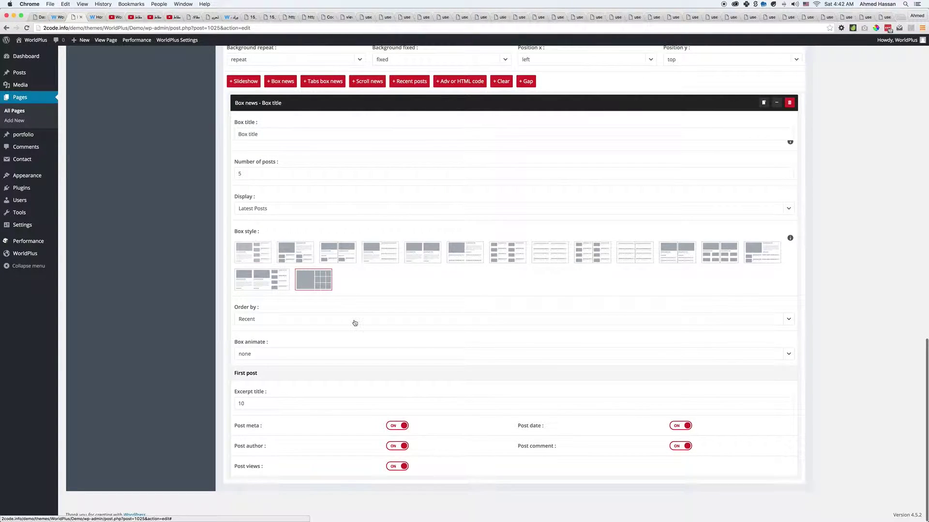
Step: Update the page and check the Box news element beside the sidebar on the live home page
scroll(439, 233, "up", 10)
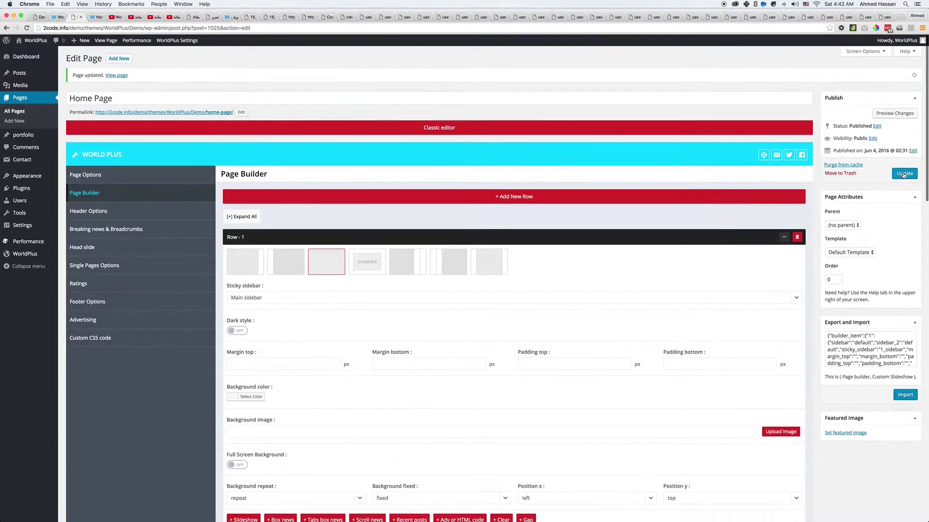
left_click(903, 174)
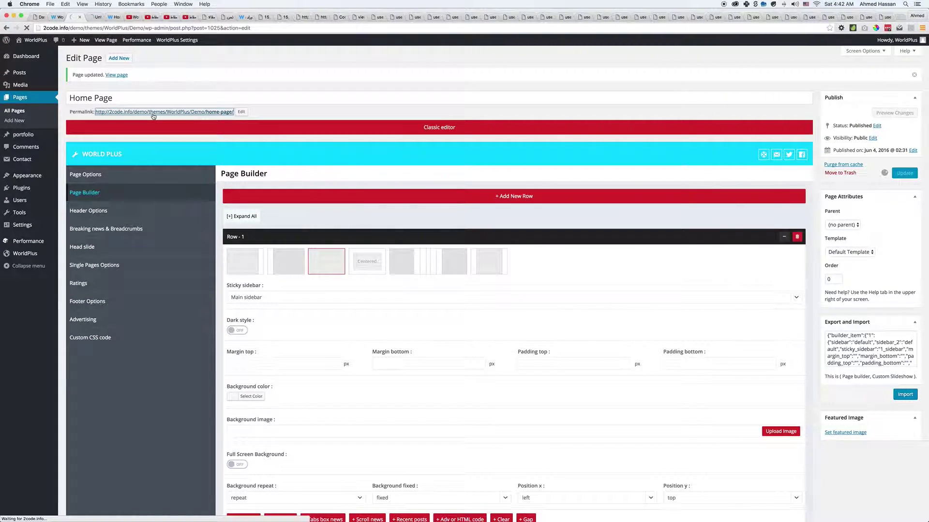
key("super+alt+Right")
key("super+r")
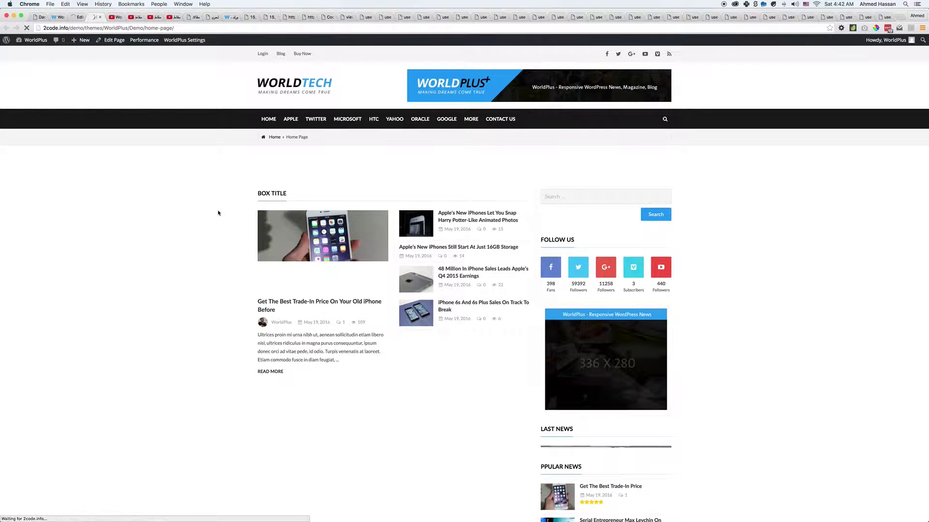
scroll(347, 295, "down", 5)
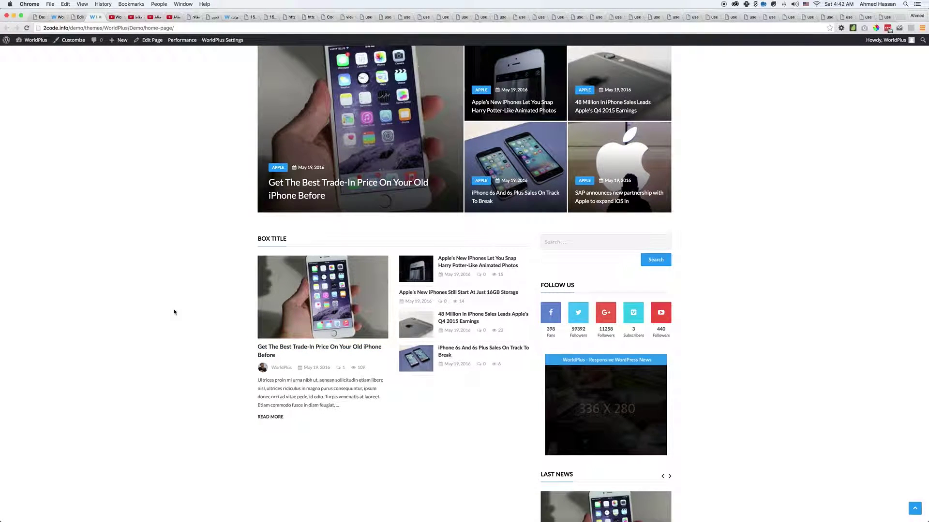
Step: Set the number of posts to 7 for the Box news element in Row 2 and update the page
key("super+alt+Left")
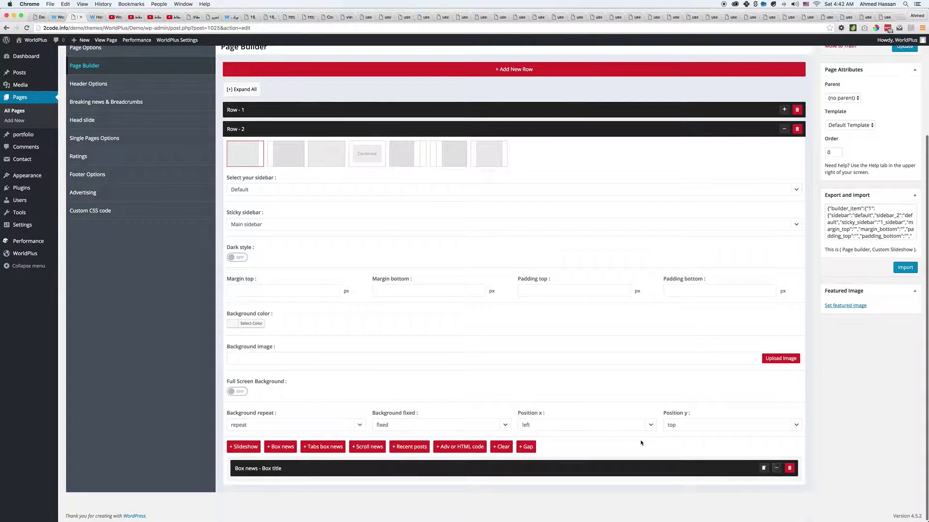
scroll(641, 443, "down", 7)
left_click(272, 220)
key("BackSpace")
type("6")
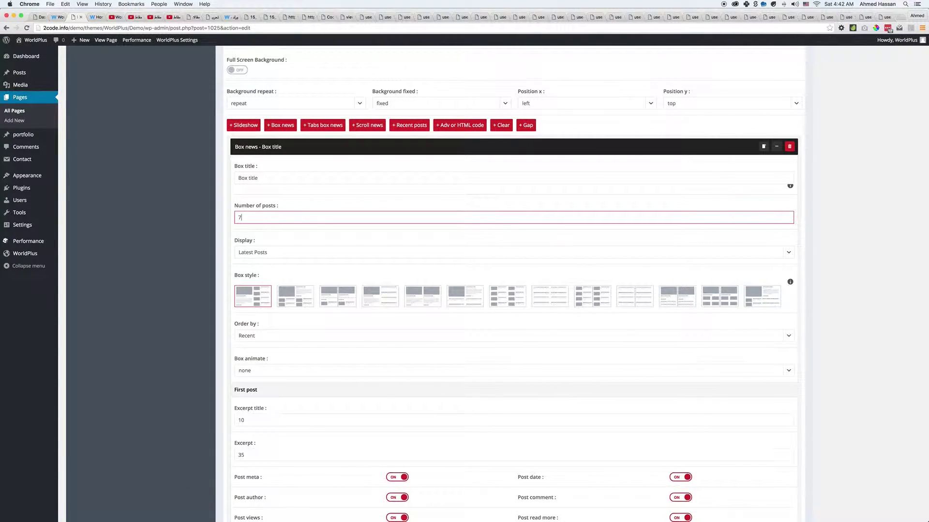
key("Return")
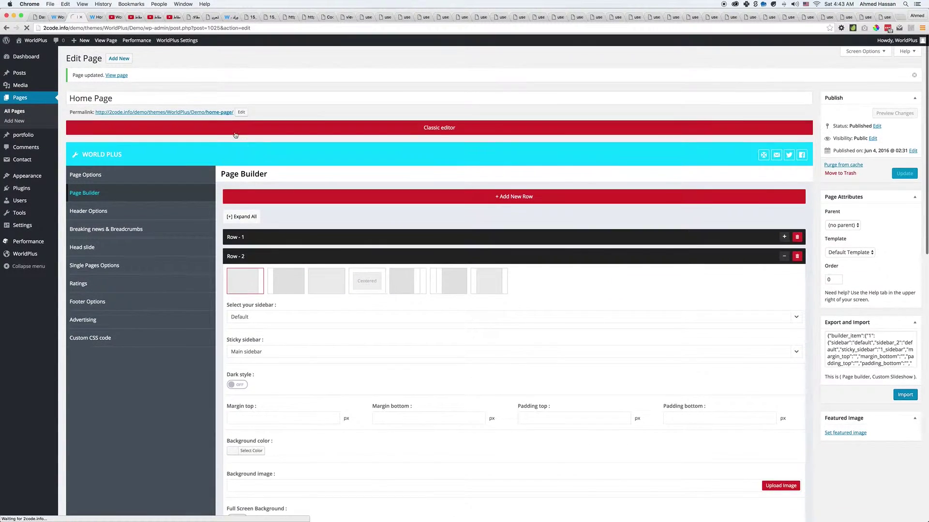
Step: Check the longer post list of the news box on the live home page and return to the page editor
left_click(215, 112, "super")
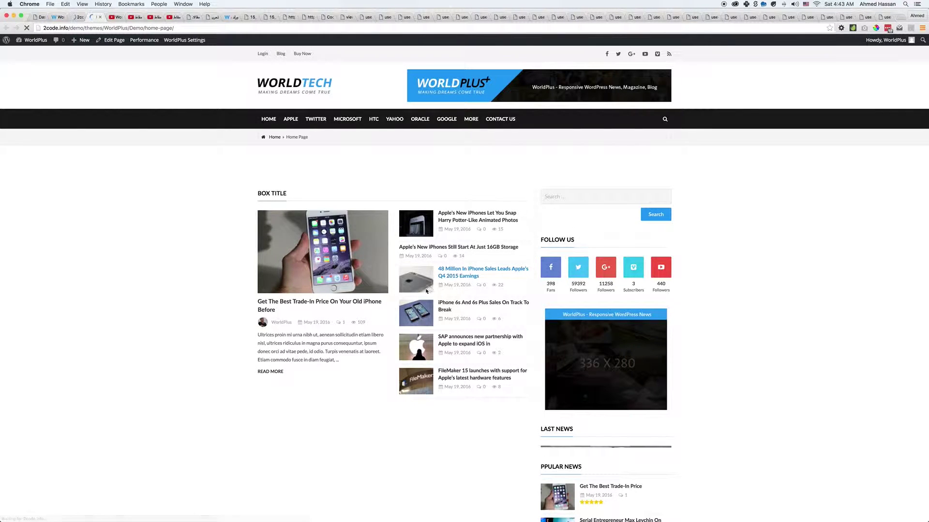
scroll(417, 338, "down", 5)
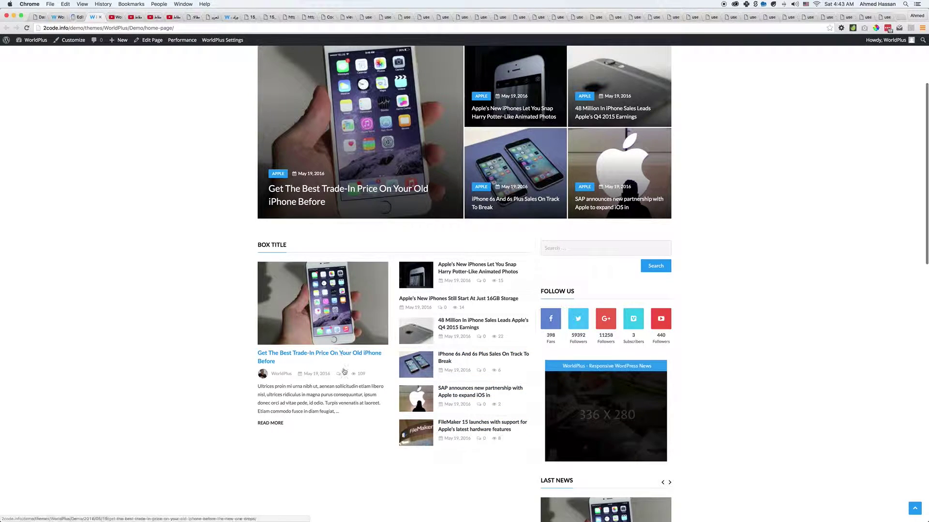
key("ctrl+shift+Tab")
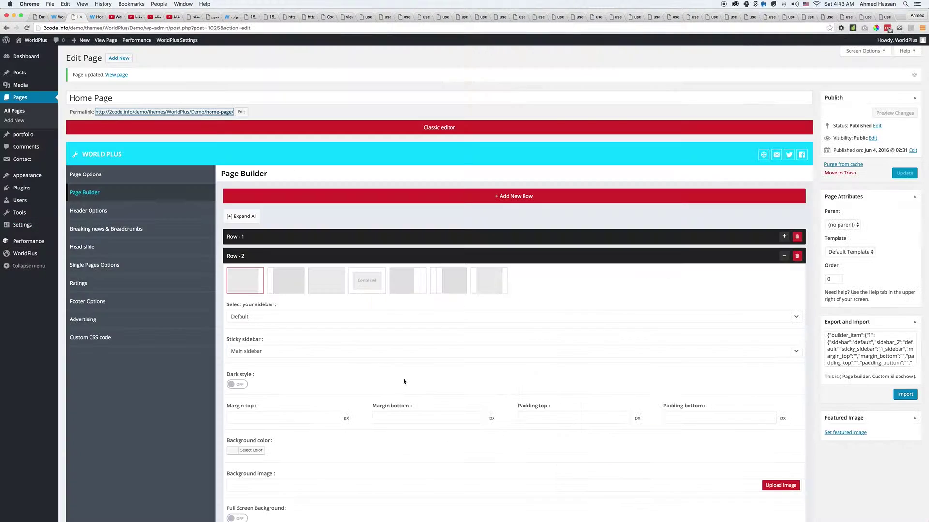
Step: Set the Box news element in Row 2 to 5 posts, choose the second box style and update the page
left_click(784, 256)
scroll(637, 379, "down", 3)
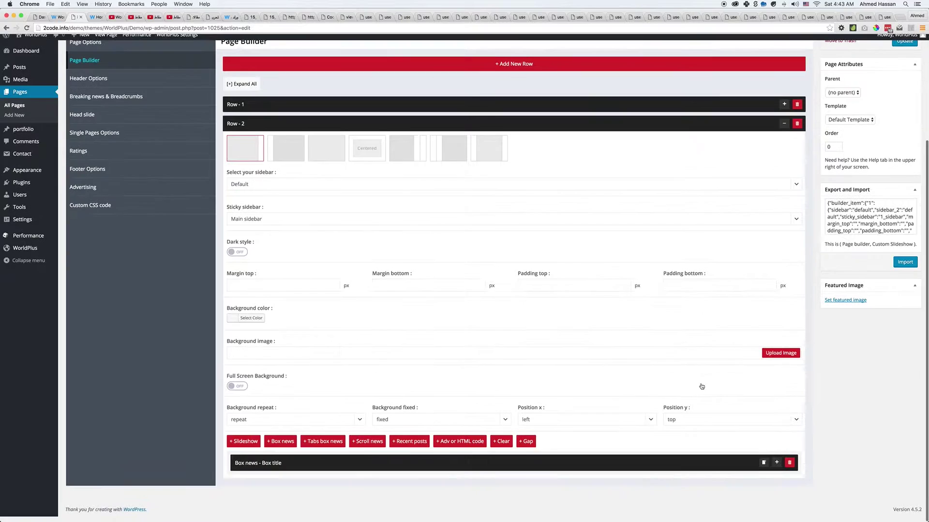
left_click(776, 467)
scroll(375, 367, "down", 7)
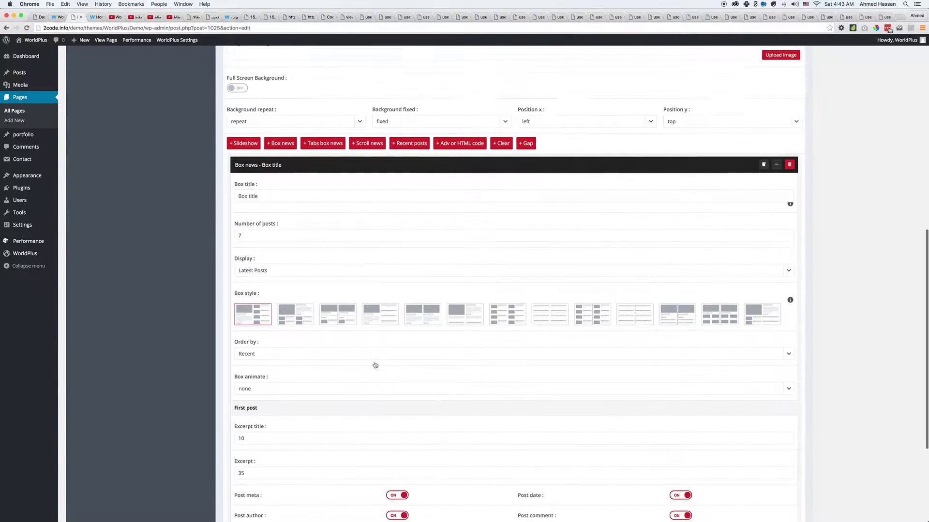
double_click(254, 226)
type("5")
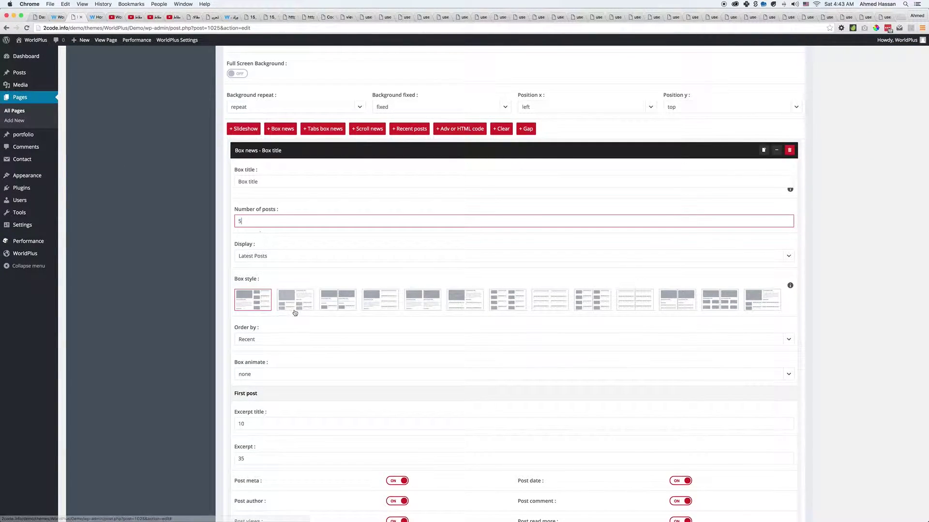
left_click(291, 302)
left_click(273, 221)
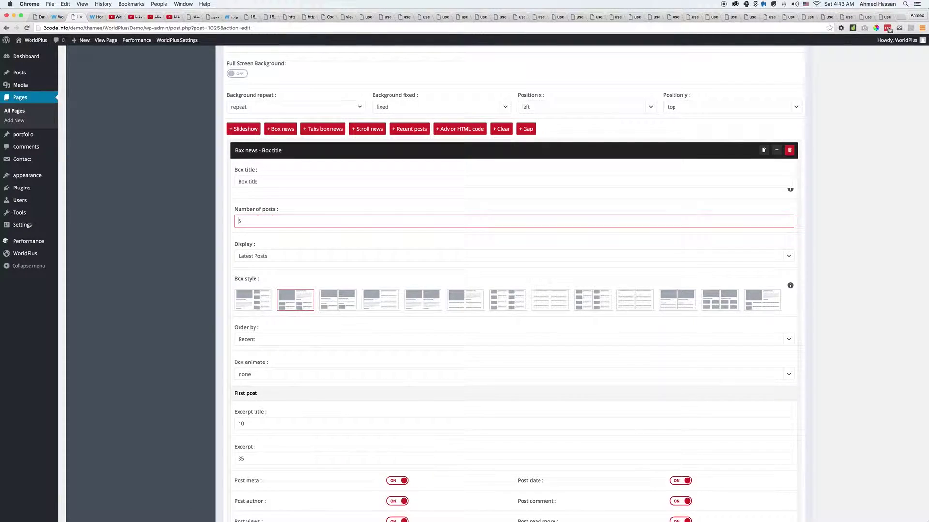
key("Return")
Step: Check the restyled news box beside the sidebar on the live home page and return to the page editor
left_click(211, 113)
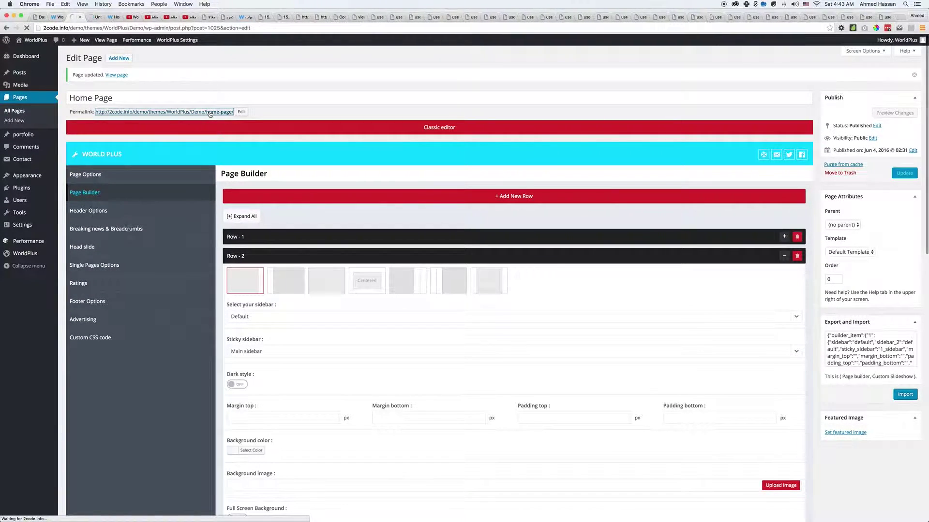
key("super+w")
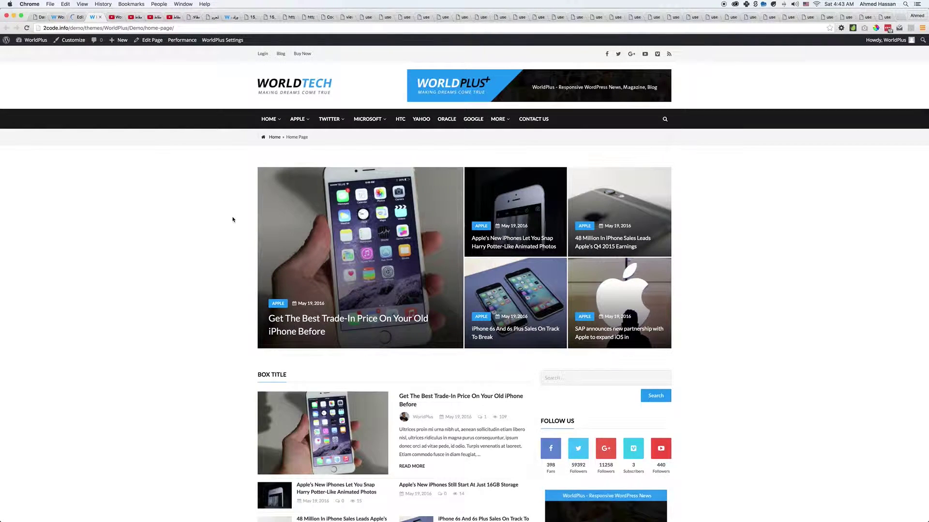
scroll(232, 219, "down", 5)
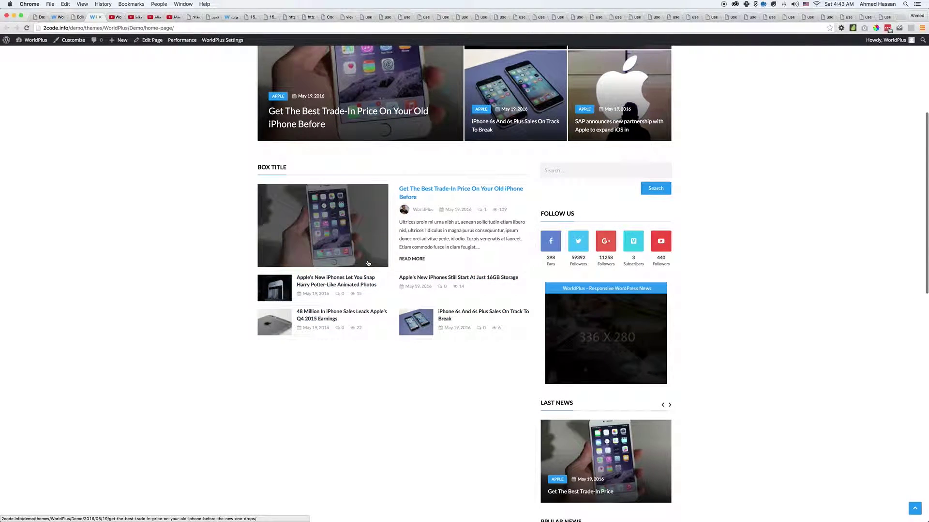
key("ctrl+shift+Tab")
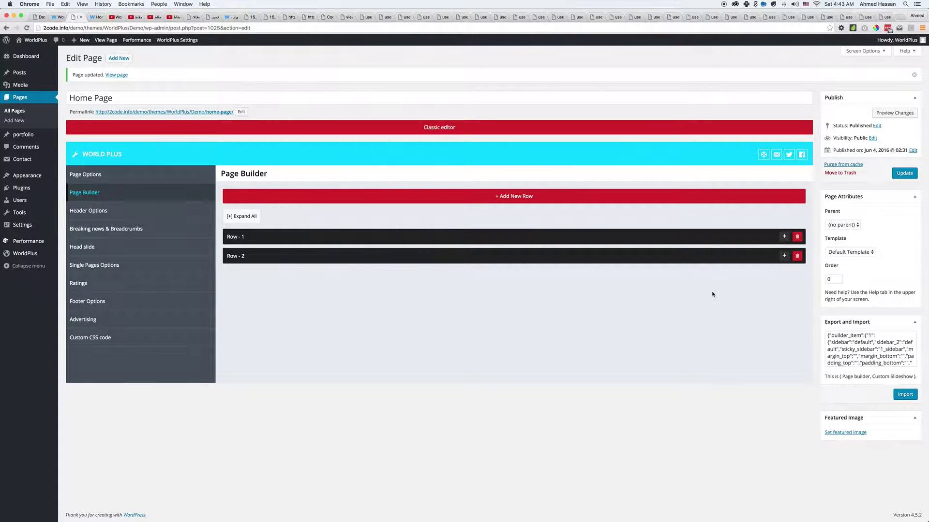
Step: Switch the Box news element in Row 2 to the third box style and set its number of posts to 3
left_click(783, 256)
scroll(684, 296, "down", 5)
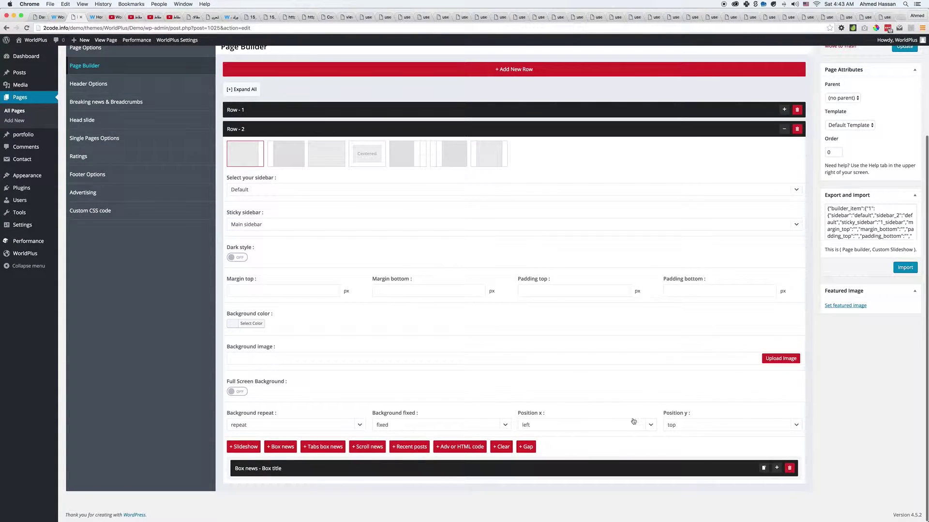
left_click(776, 468)
scroll(400, 414, "down", 10)
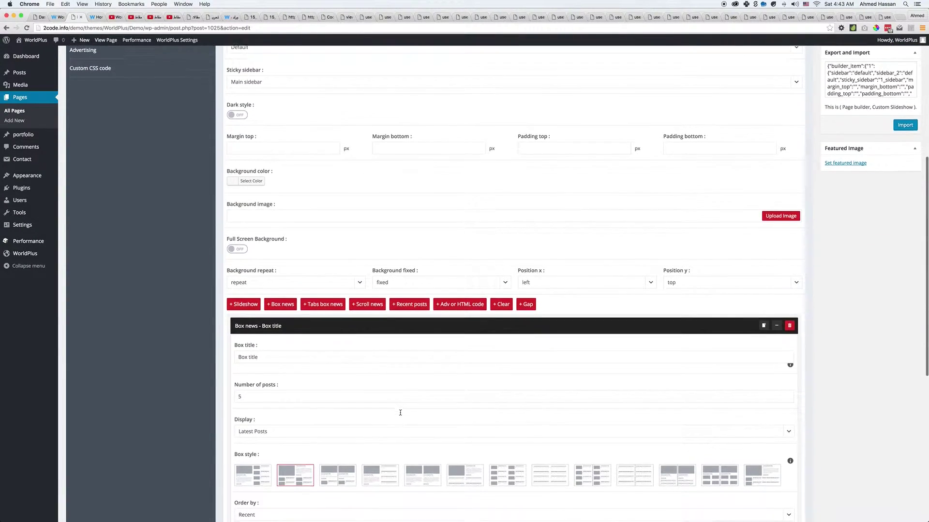
left_click(340, 271)
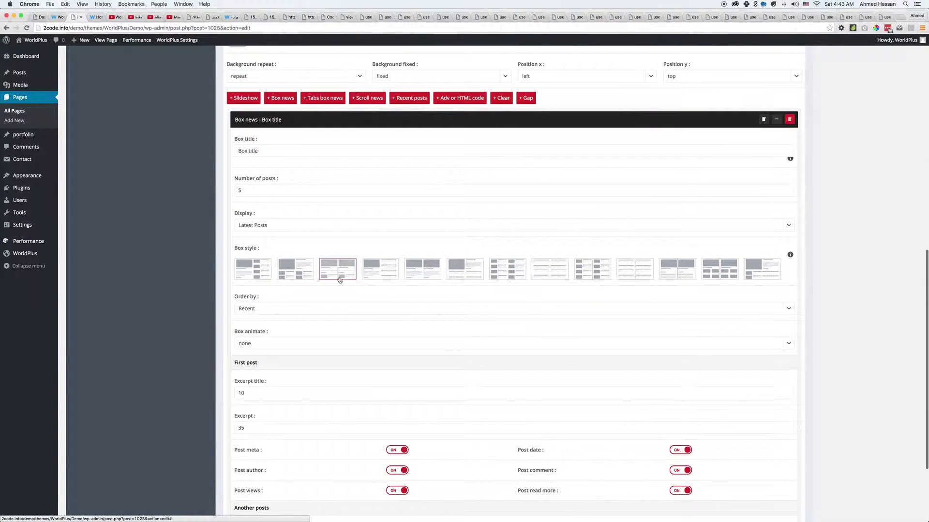
double_click(240, 190)
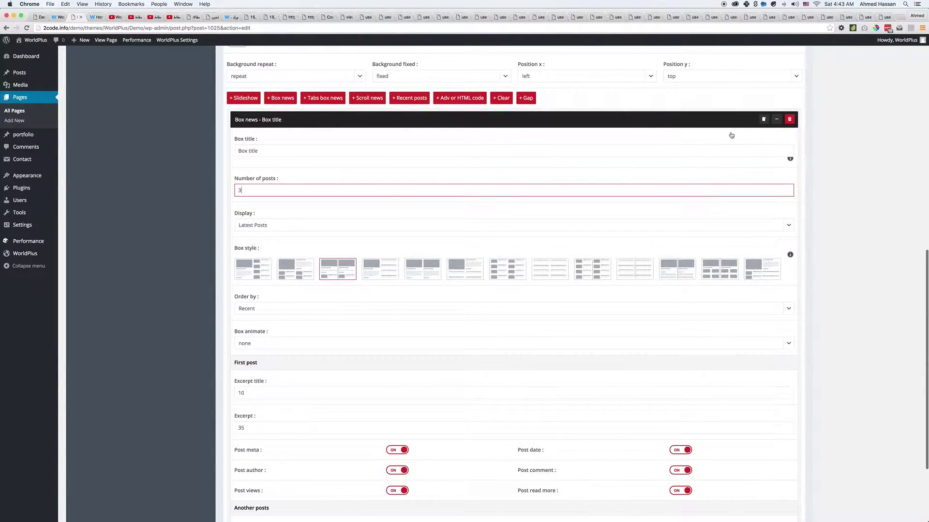
type("3")
left_click(776, 121)
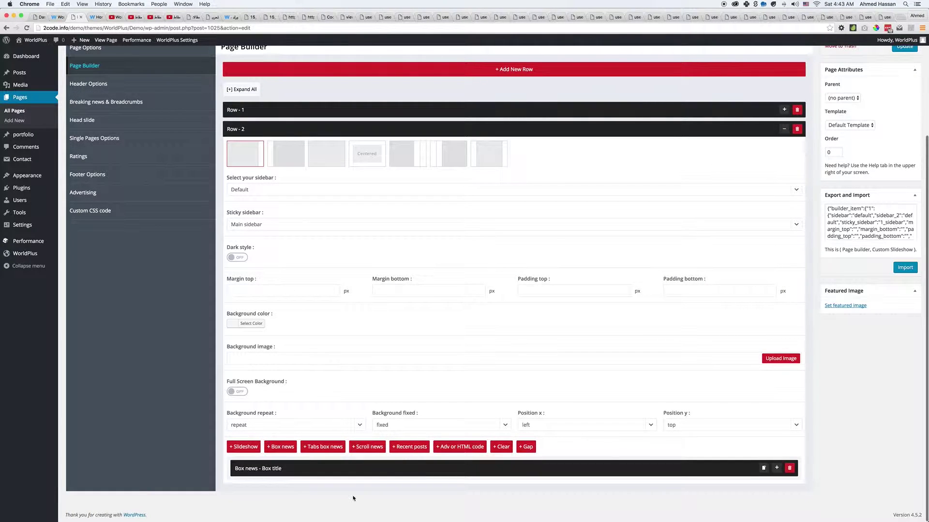
Step: Set the Box news element's display to Exclude Categories and exclude the Apple category
left_click(675, 463)
scroll(483, 338, "down", 7)
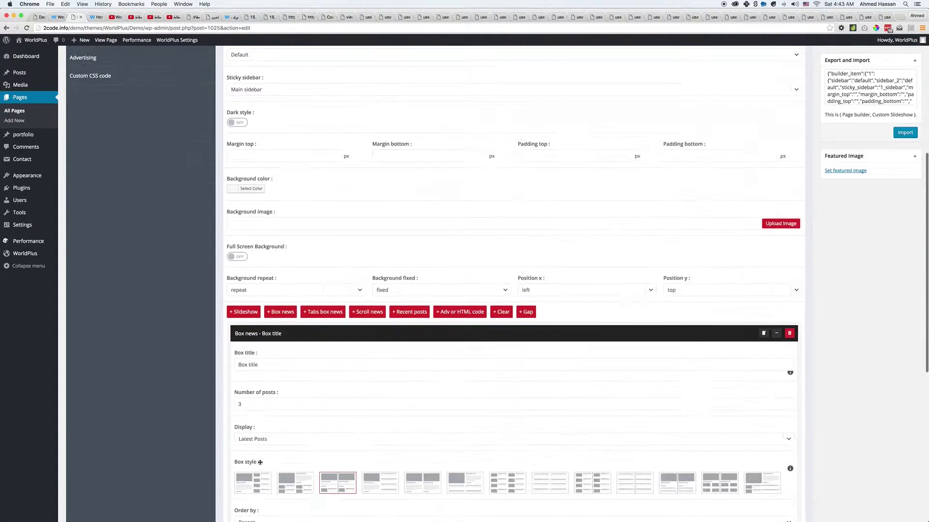
left_click(258, 253)
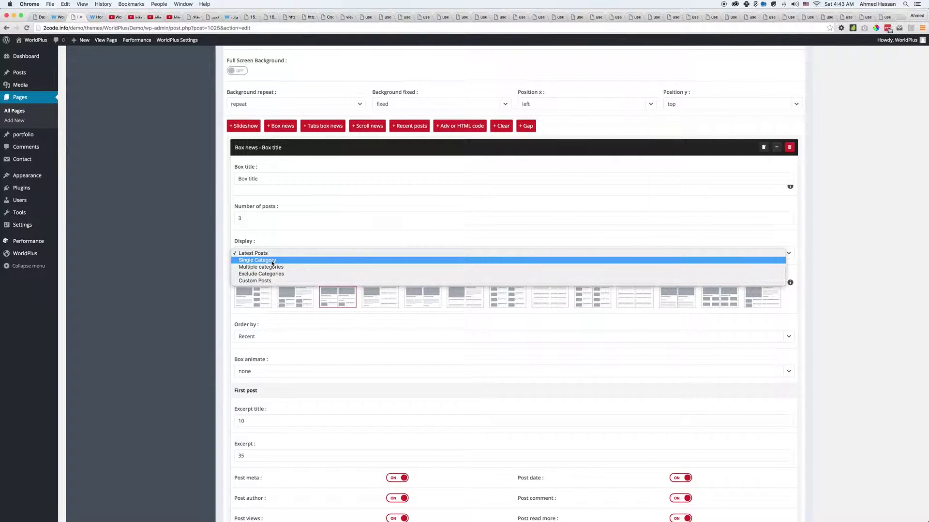
left_click(270, 267)
left_click(269, 254)
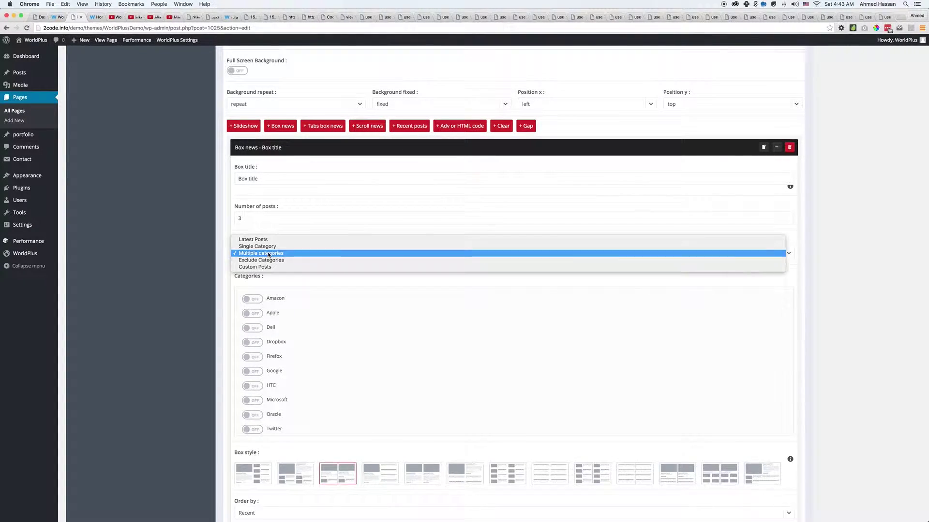
left_click(269, 260)
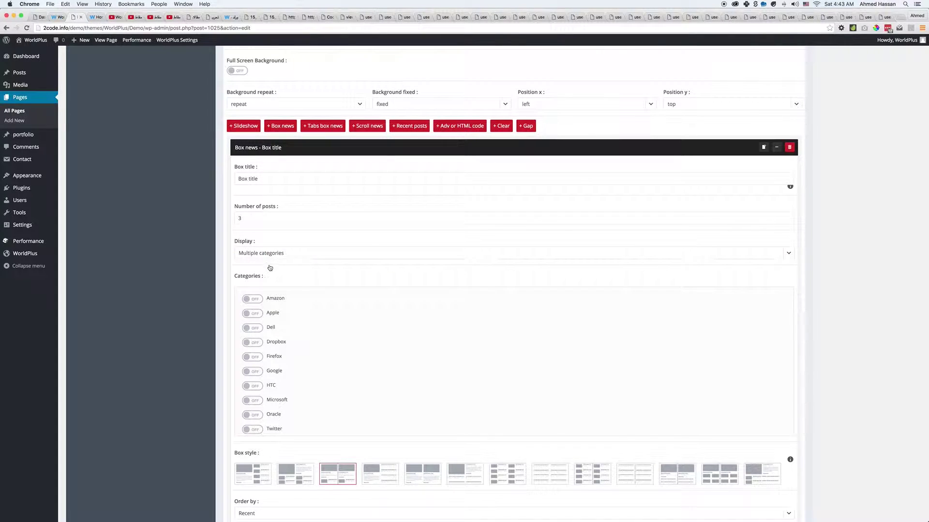
left_click(276, 313)
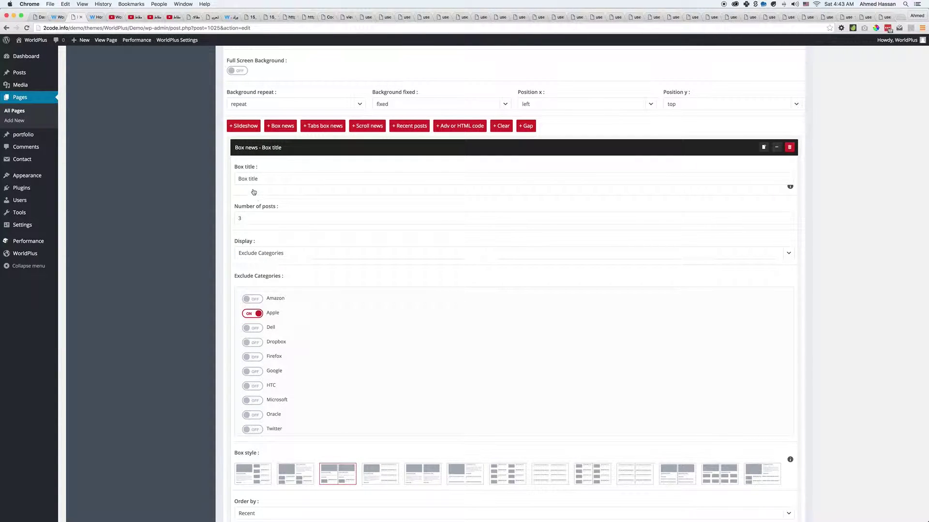
Step: Add a second Box news element to Row 2 with 3 posts, the third box style and the Apple category excluded through Exclude Categories
left_click(288, 127)
left_click(259, 161)
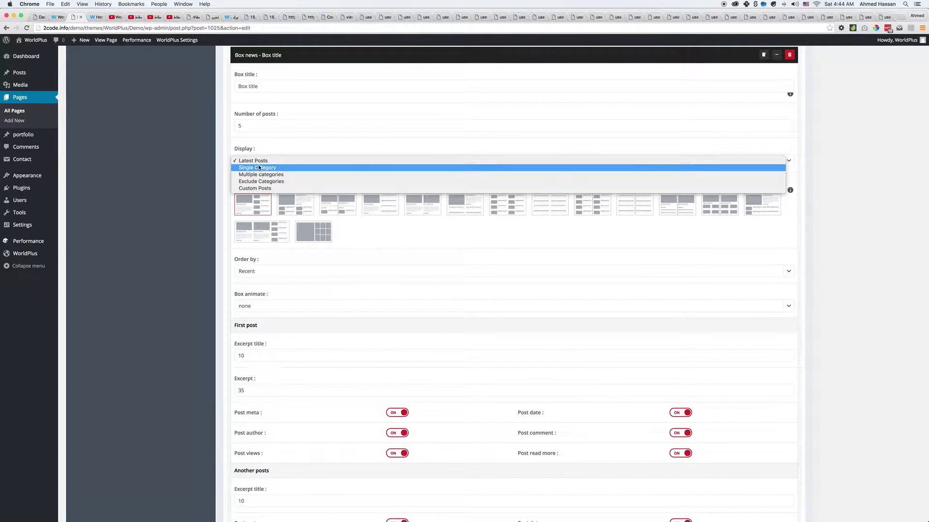
key("Escape")
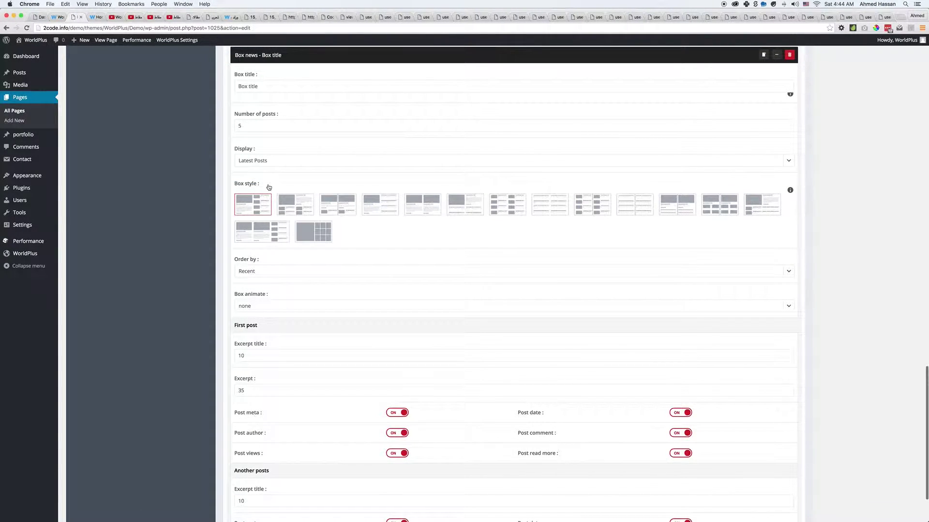
left_click(272, 222)
left_click(266, 127)
key("BackSpace")
type("3")
left_click(337, 381)
Step: Set the post order to Random for both Box news elements in Row 2 and update the page
scroll(371, 304, "up", 6)
scroll(371, 305, "down", 9)
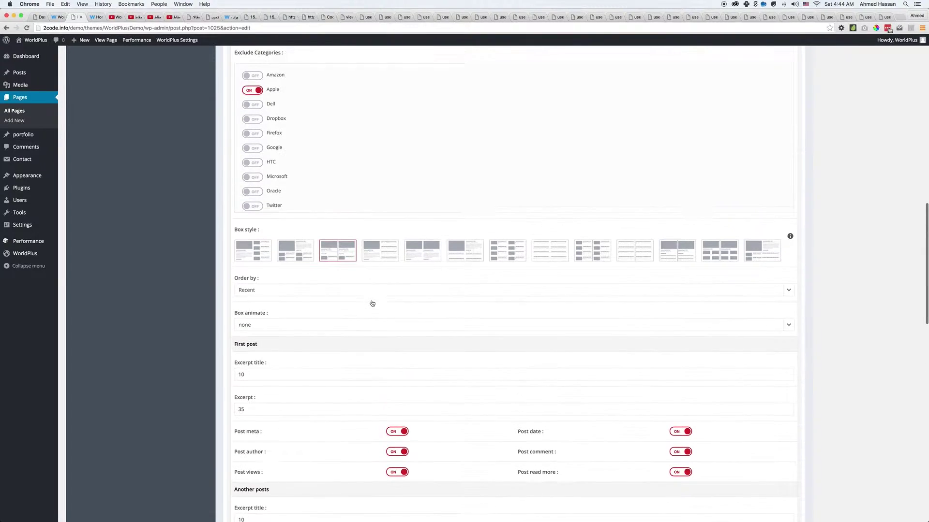
scroll(372, 303, "up", 1)
left_click(268, 302)
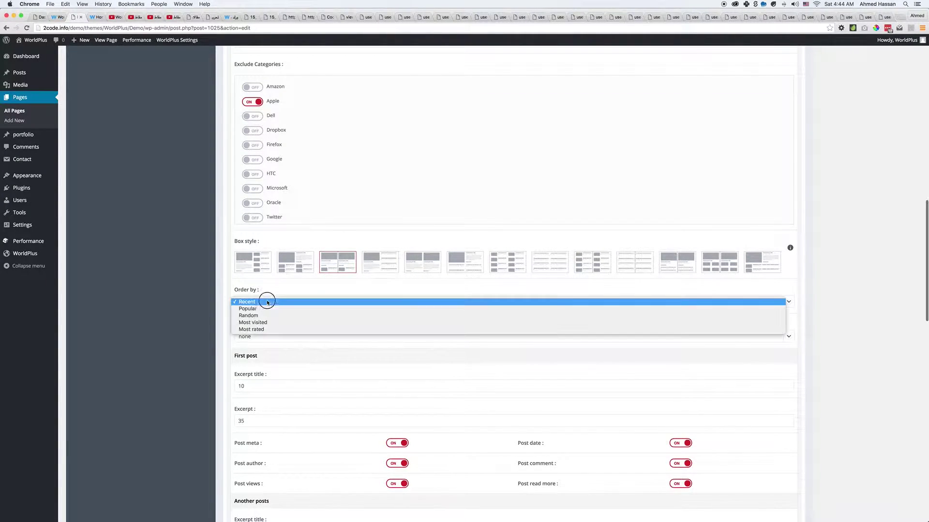
left_click(259, 315)
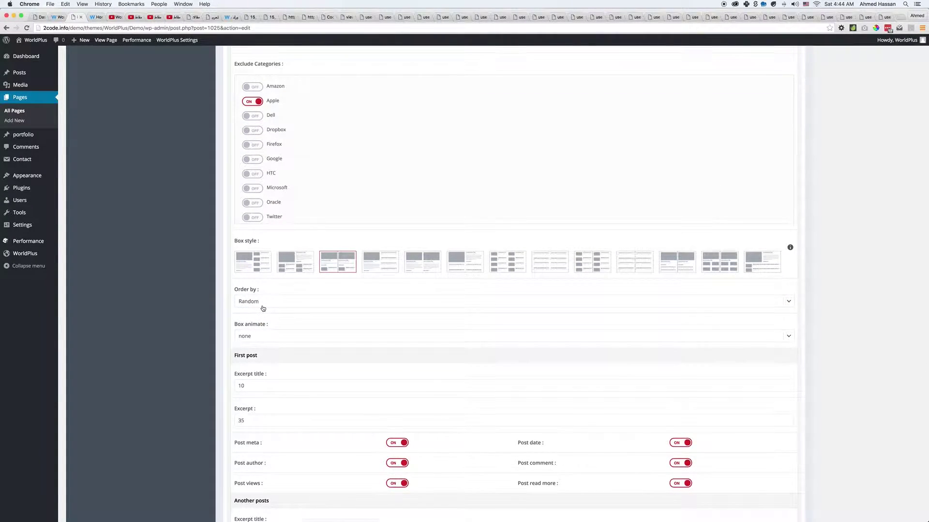
scroll(263, 308, "down", 15)
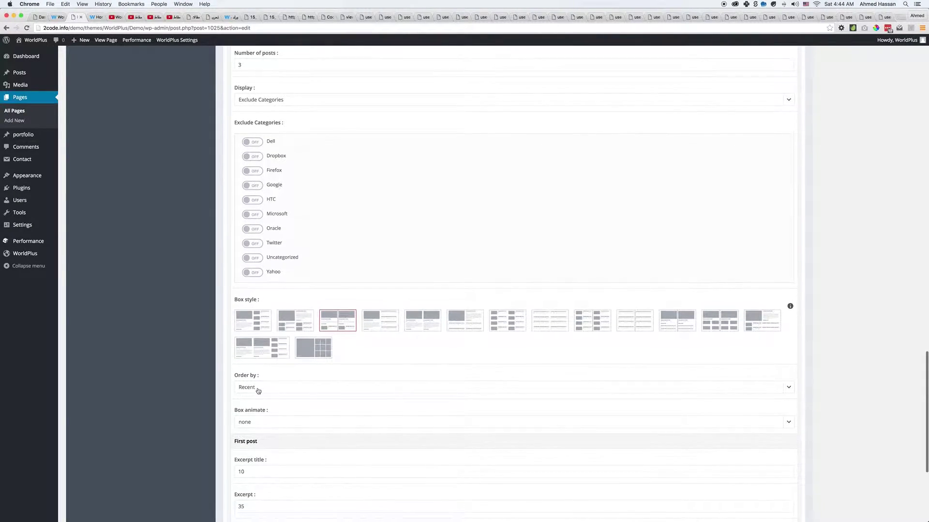
left_click(248, 387)
left_click(272, 400)
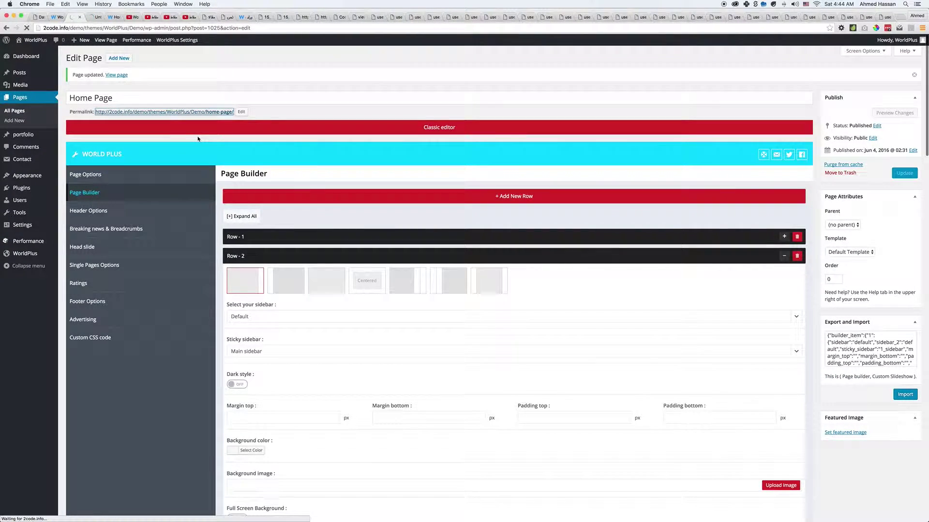
Step: Check the two side-by-side news boxes on the live home page and return to the page editor
key("super+alt+Right")
key("super+alt+Right")
key("super+alt+Left")
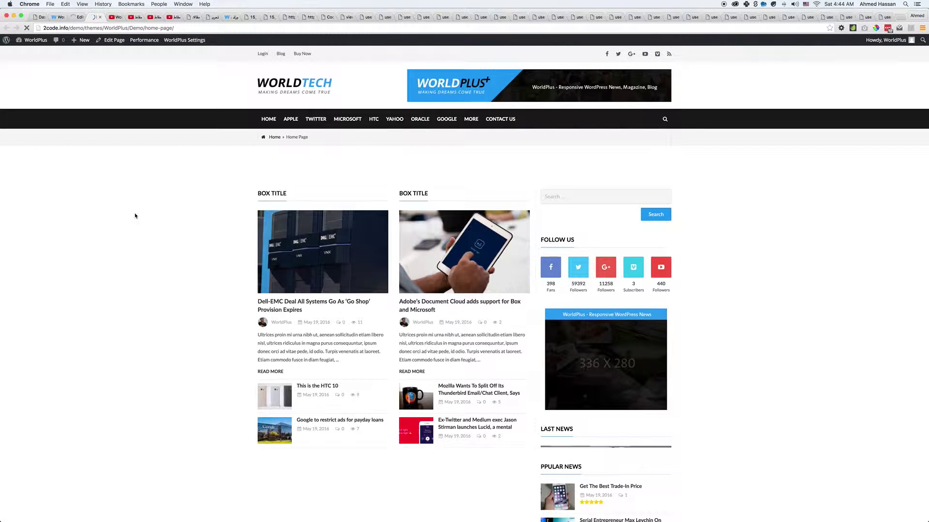
scroll(169, 234, "down", 5)
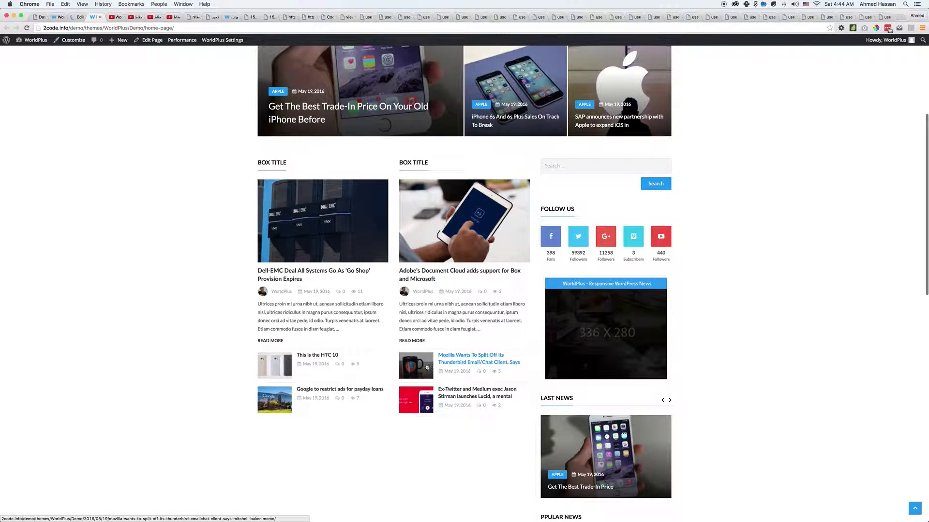
key("ctrl+shift+Tab")
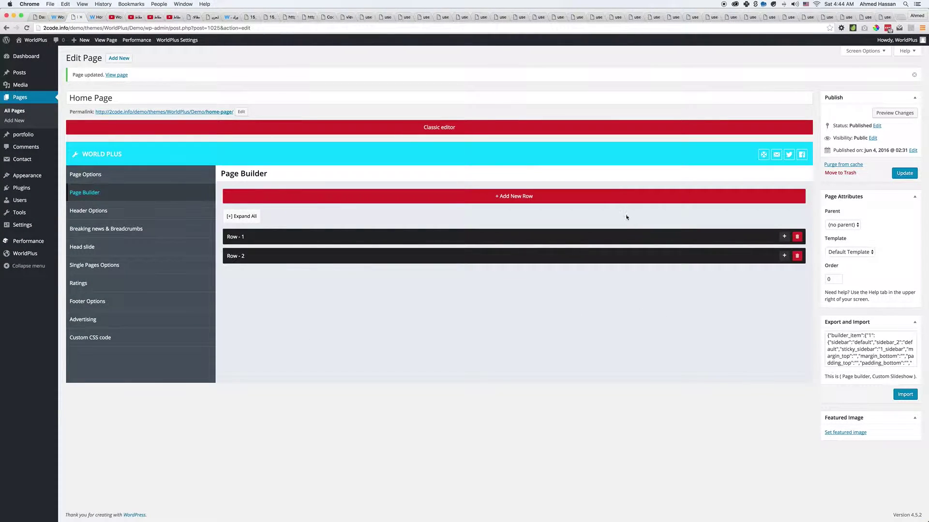
Step: Add a Tabs box news element to Row 2 showing All Categories, Amazon, Dell and Google, and update the page
left_click(752, 265)
scroll(532, 353, "down", 4)
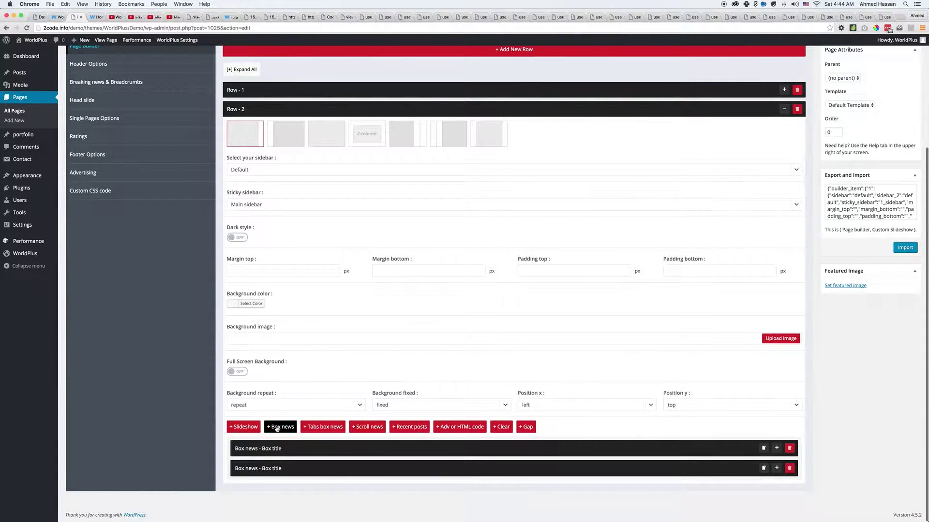
left_click(324, 428)
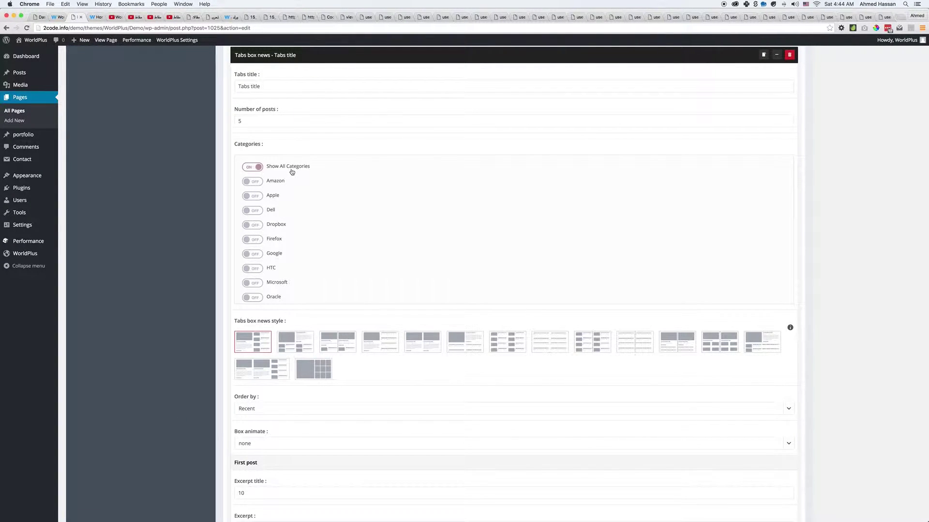
left_click(273, 213)
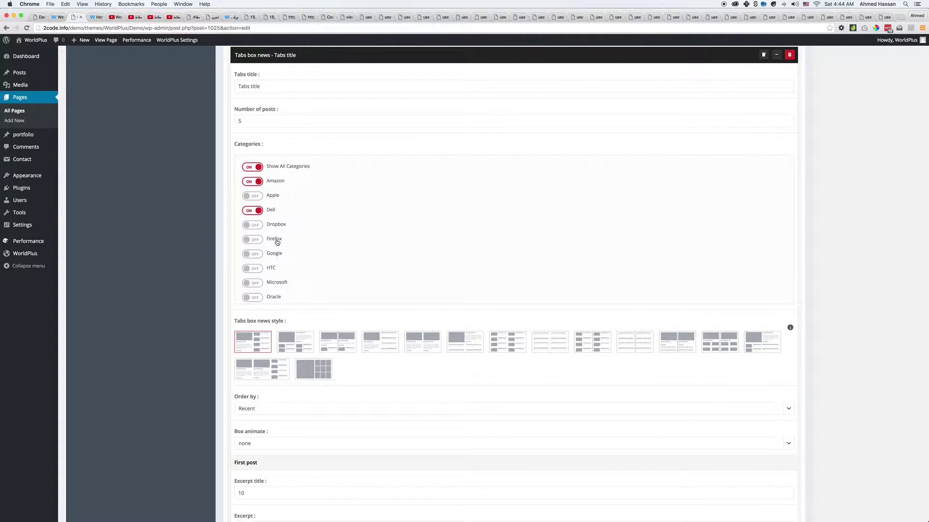
left_click(275, 256)
left_click(253, 125)
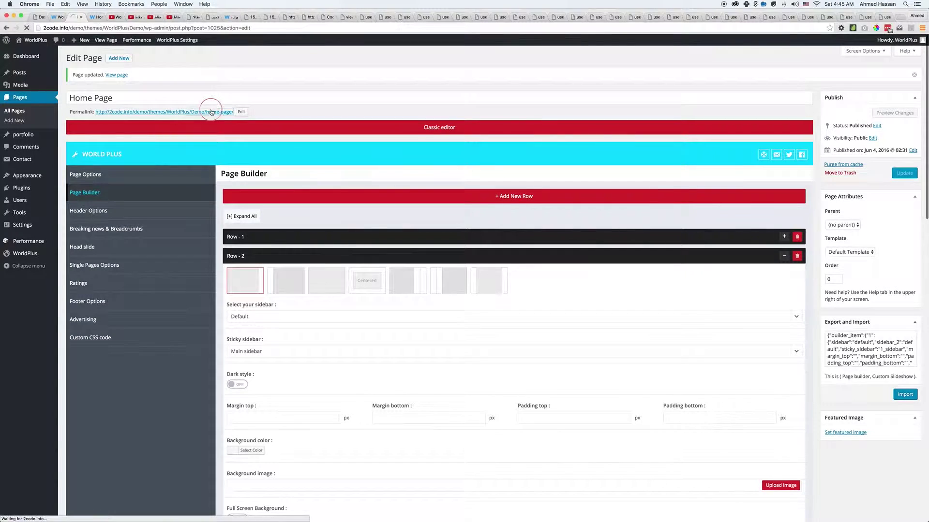
Step: Check the tabbed news box on the live home page by switching through its Amazon, Dell, Google and All Categories tabs
left_click(96, 17)
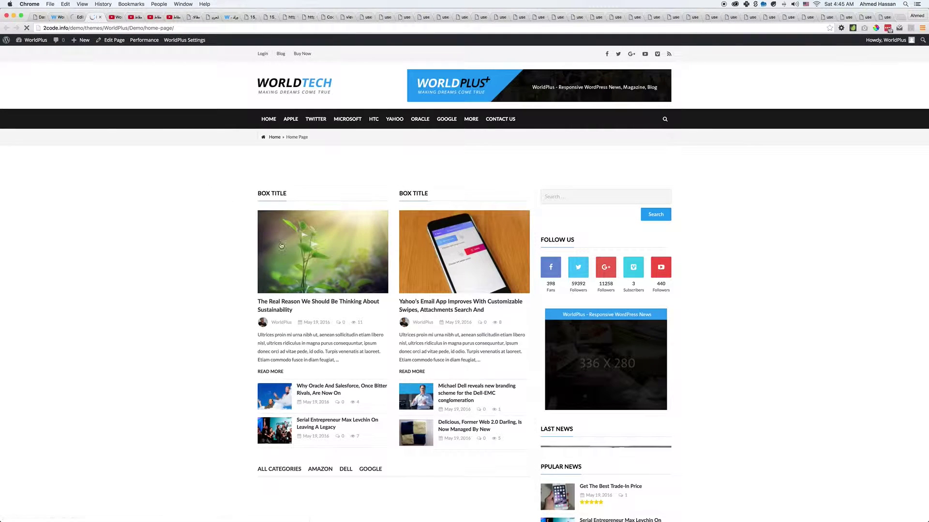
scroll(437, 250, "down", 3)
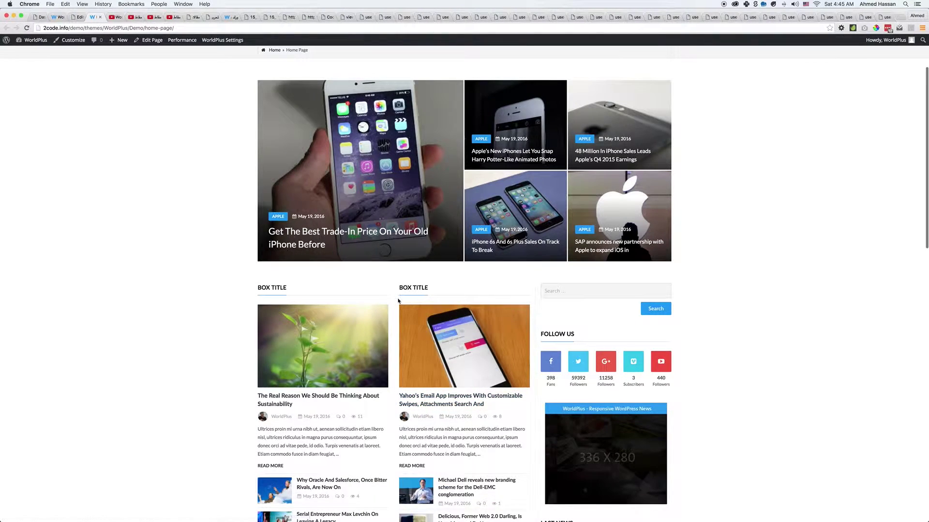
scroll(404, 307, "down", 5)
scroll(399, 301, "down", 2)
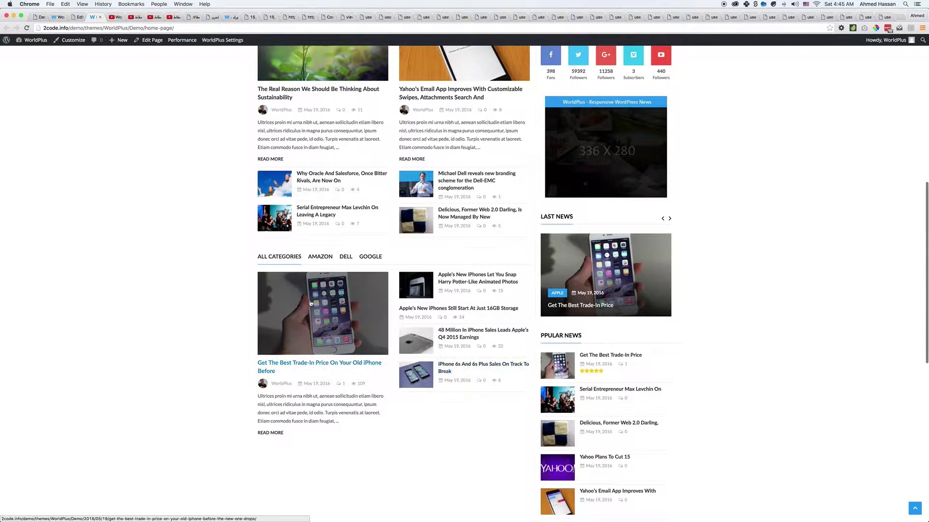
left_click(320, 258)
left_click(344, 261)
left_click(369, 259)
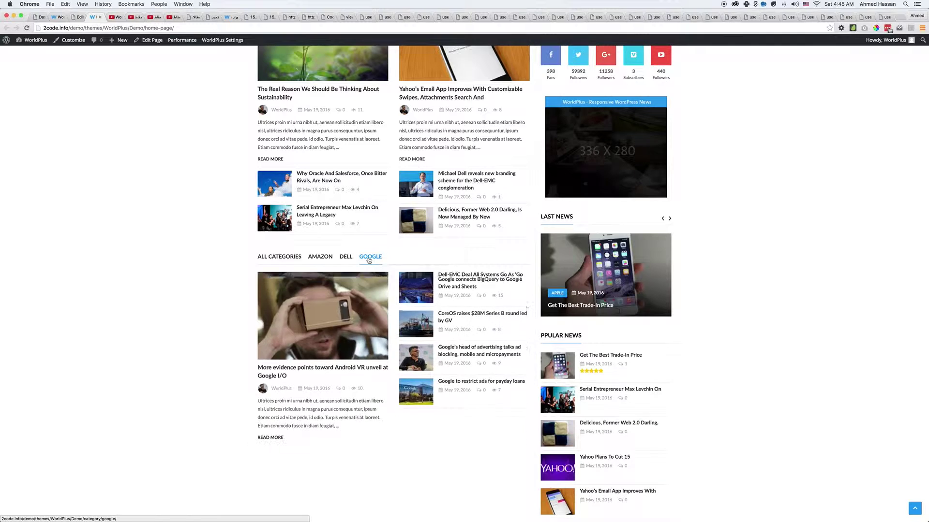
left_click(280, 256)
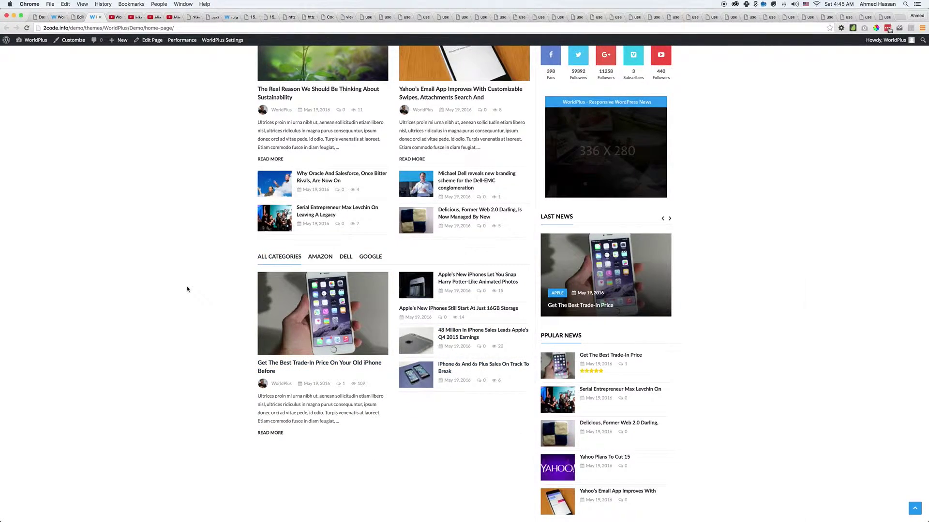
Step: Return to the page editor and turn off Show All Categories in Row 2's Tabs box news element
key("ctrl+shift+Tab")
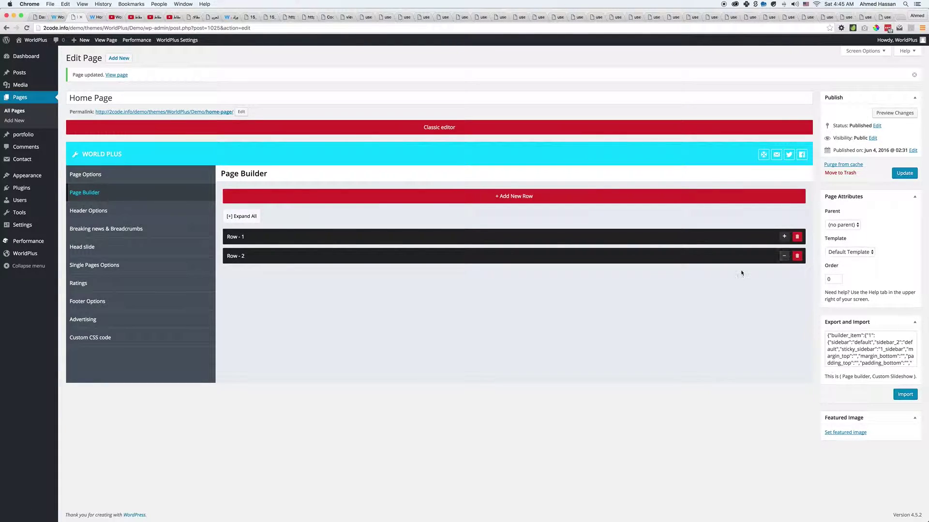
scroll(741, 273, "down", 5)
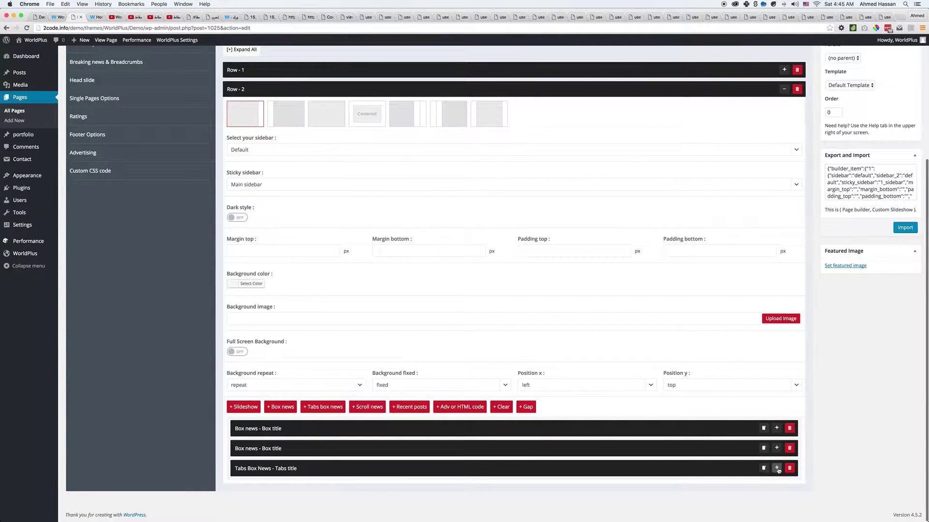
left_click(777, 468)
scroll(275, 387, "down", 5)
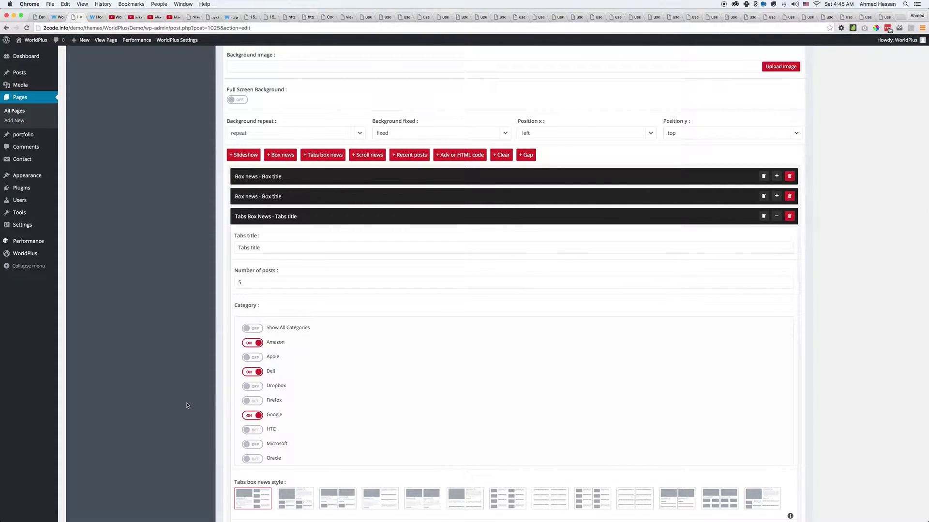
Step: Set the Tabs box news element's number of posts to 3 and choose the third tabs box news style
scroll(186, 405, "down", 1)
left_click(246, 267)
scroll(189, 344, "down", 5)
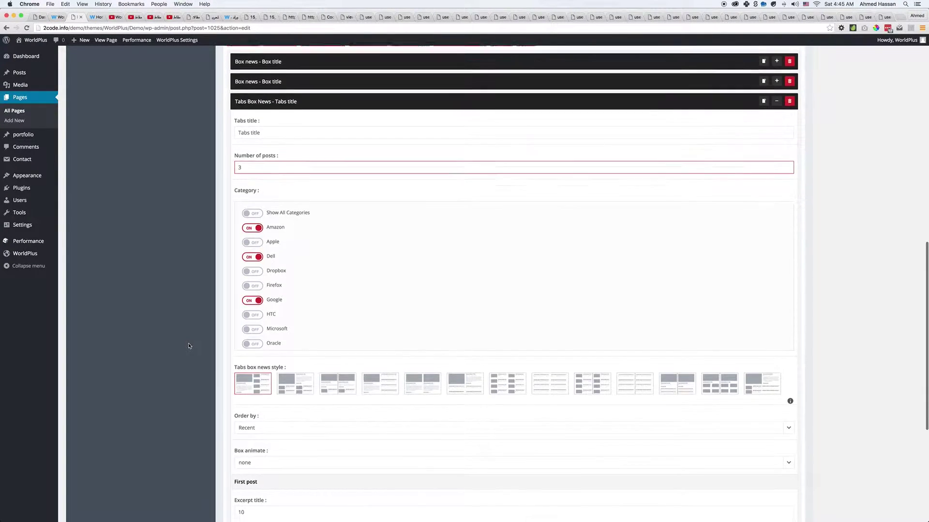
left_click(341, 373)
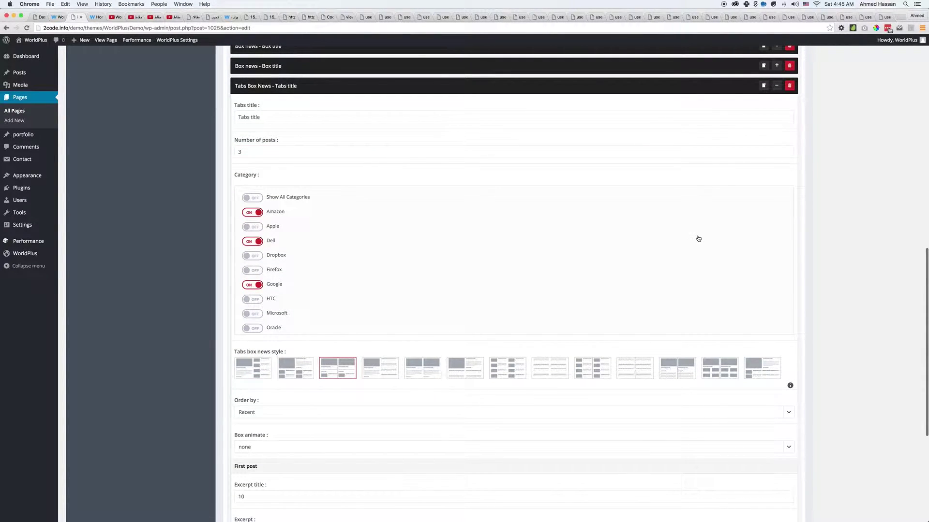
Step: Duplicate the Tabs box news element and limit the copy's categories to HTC, Microsoft and Oracle
left_click(762, 89)
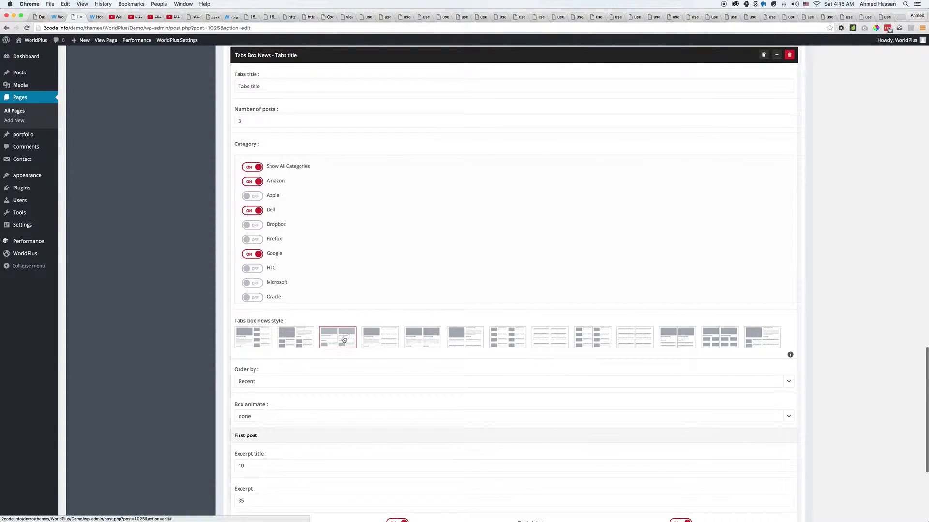
left_click(278, 182)
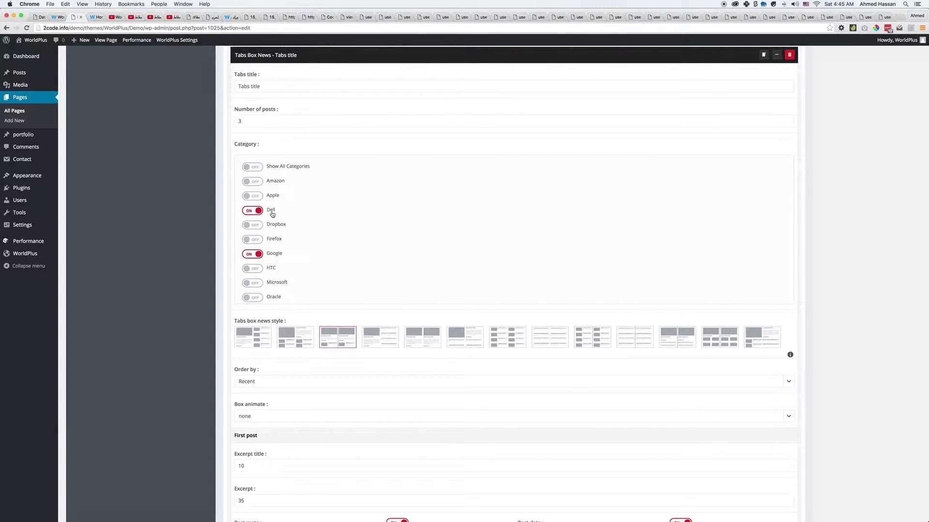
left_click(271, 212)
left_click(271, 270)
left_click(274, 283)
left_click(276, 297)
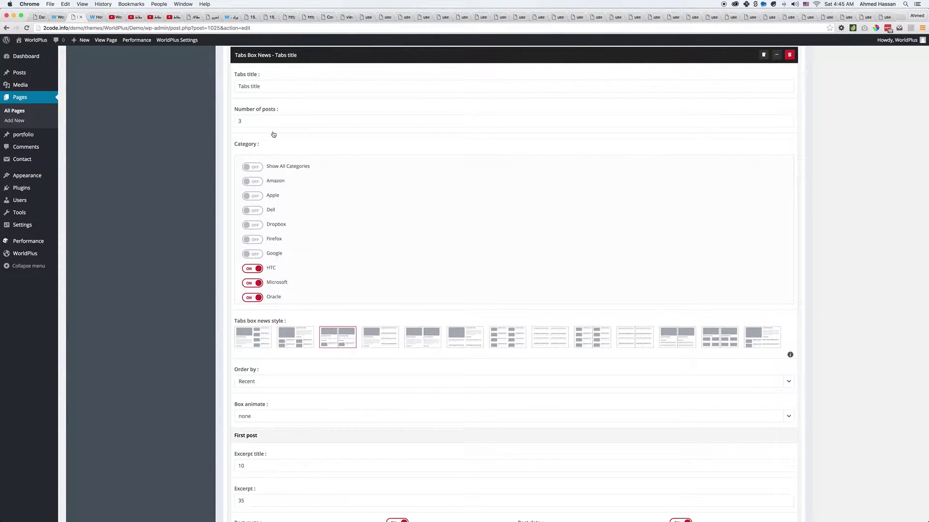
Step: Turn off comments, views and read more for the copy's first post and views for its other posts, and update the page
scroll(466, 323, "down", 5)
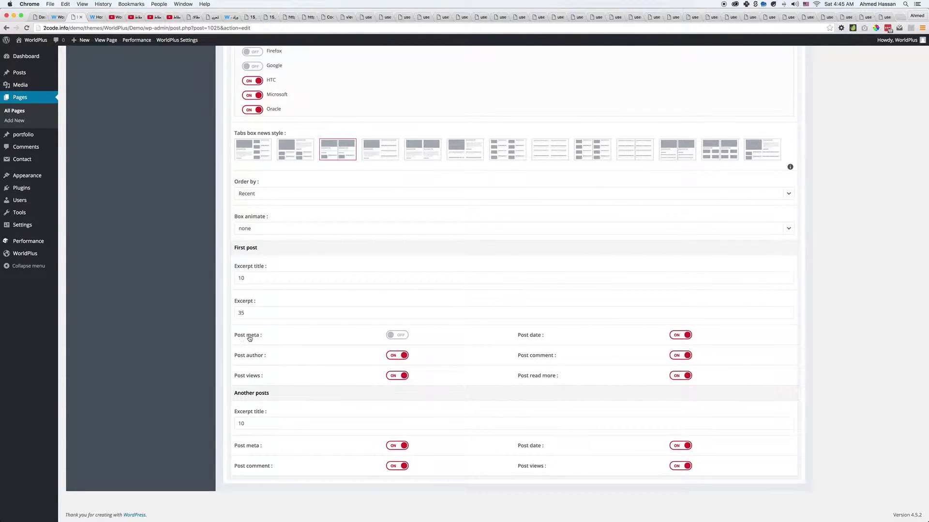
left_click(533, 356)
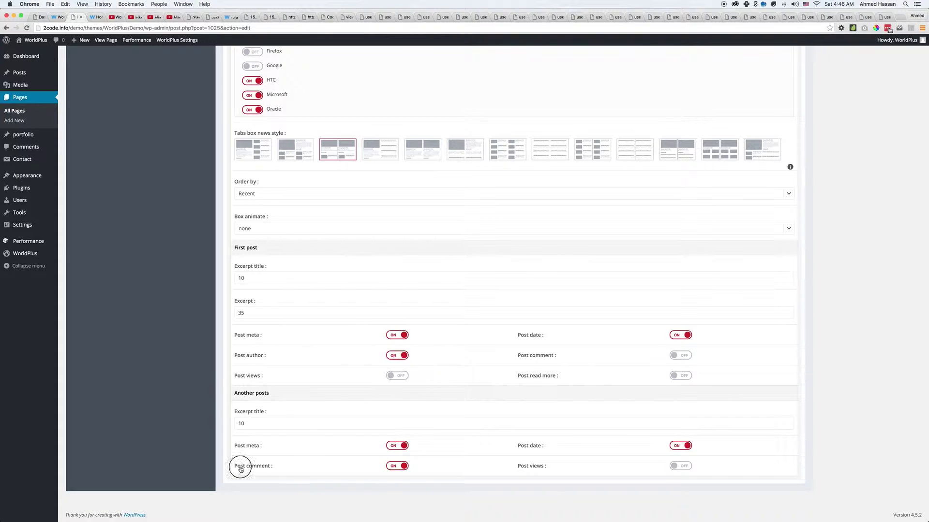
scroll(479, 425, "up", 10)
scroll(425, 347, "down", 10)
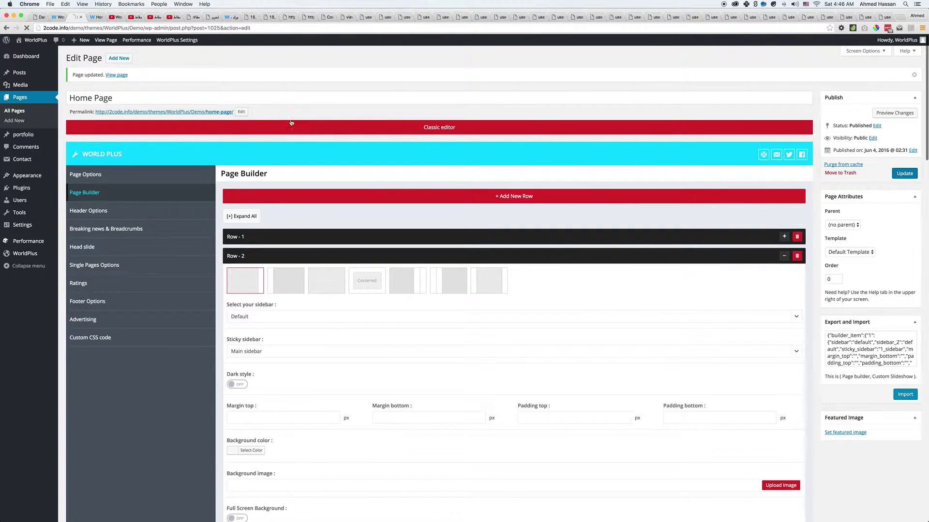
Step: Open the live home page from its permalink and check the tabbed news section below the Box news elements
left_click(203, 113, "super")
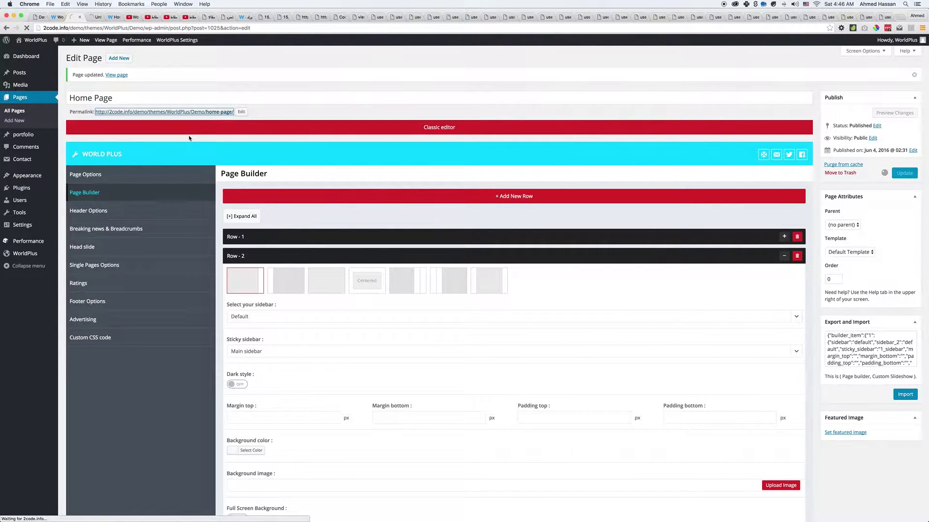
key("ctrl+Tab")
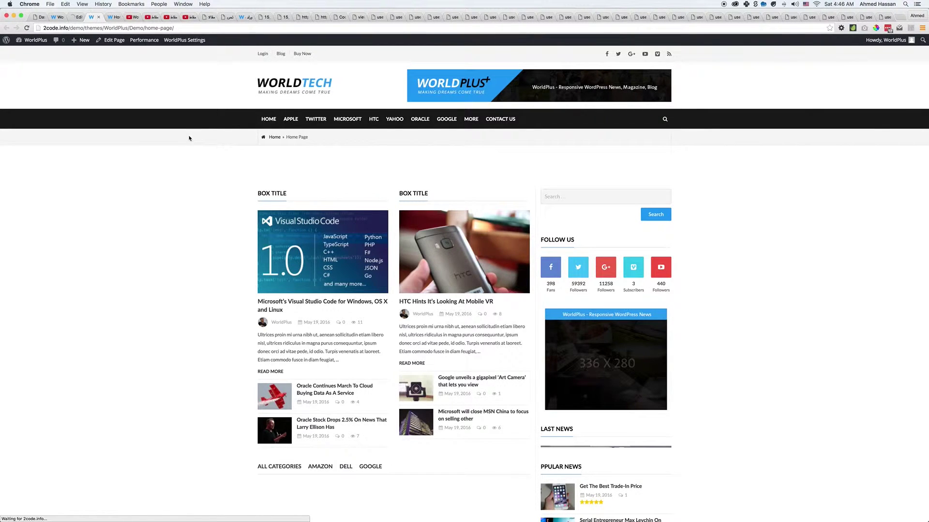
scroll(196, 290, "down", 8)
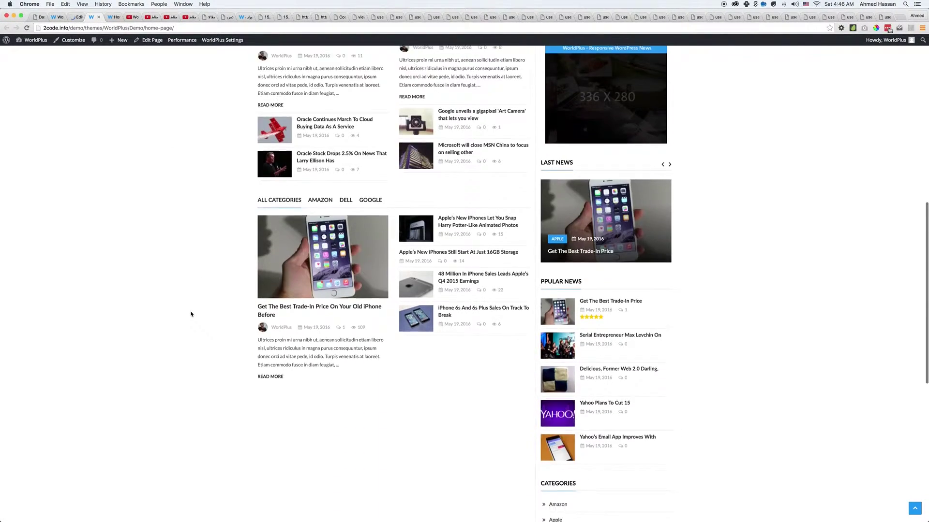
scroll(191, 315, "down", 1)
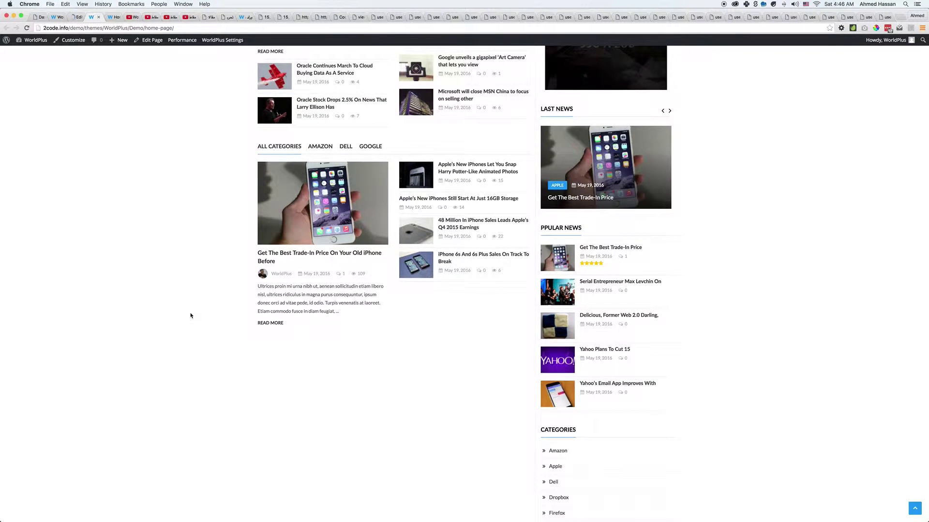
scroll(190, 316, "up", 10)
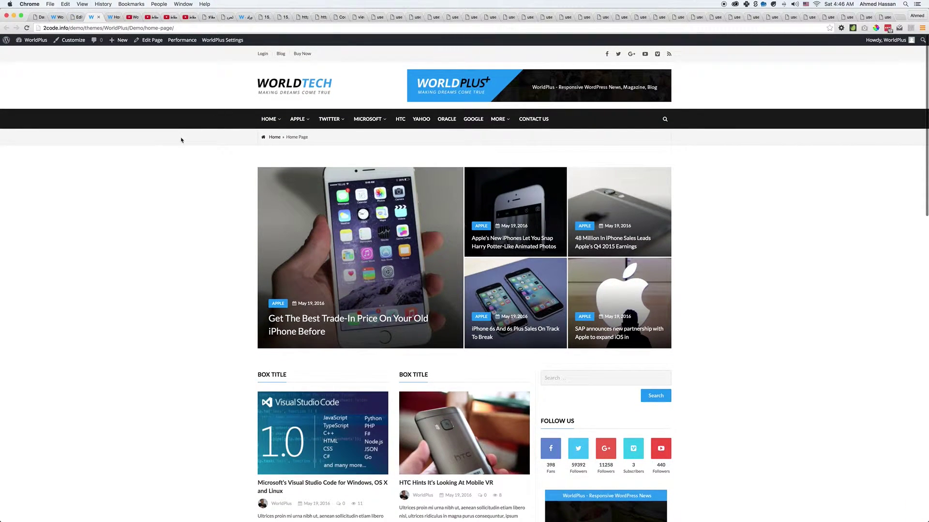
Step: Return to the page editor and expand Row 2 to review its list of elements
key("ctrl+shift+Tab")
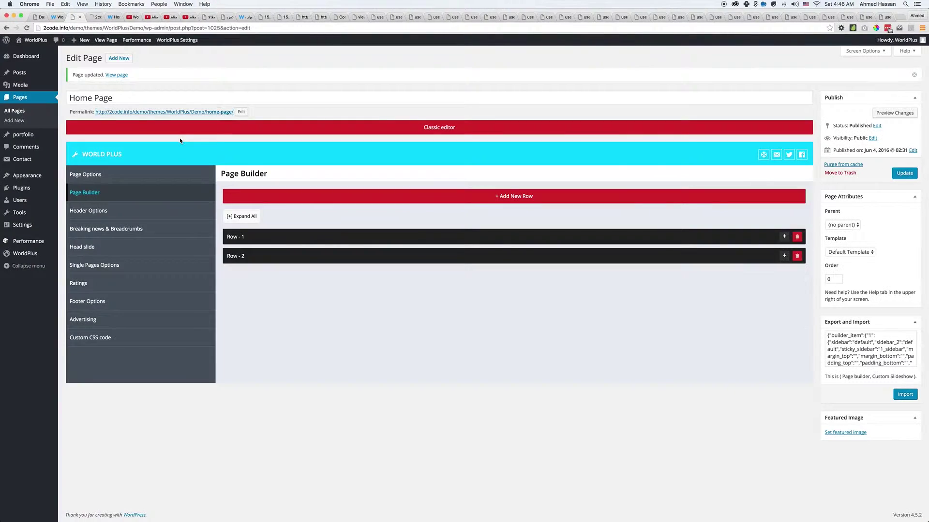
left_click(784, 256)
scroll(595, 342, "down", 5)
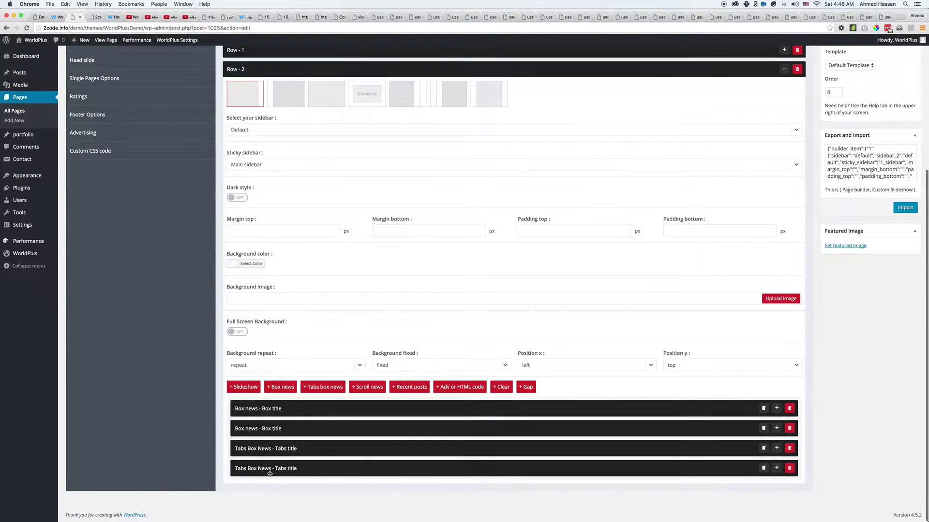
Step: Check both tabbed news boxes on the live home page through their Dell, Google, Microsoft and Oracle tabs, and return to the page editor
key("ctrl+Tab")
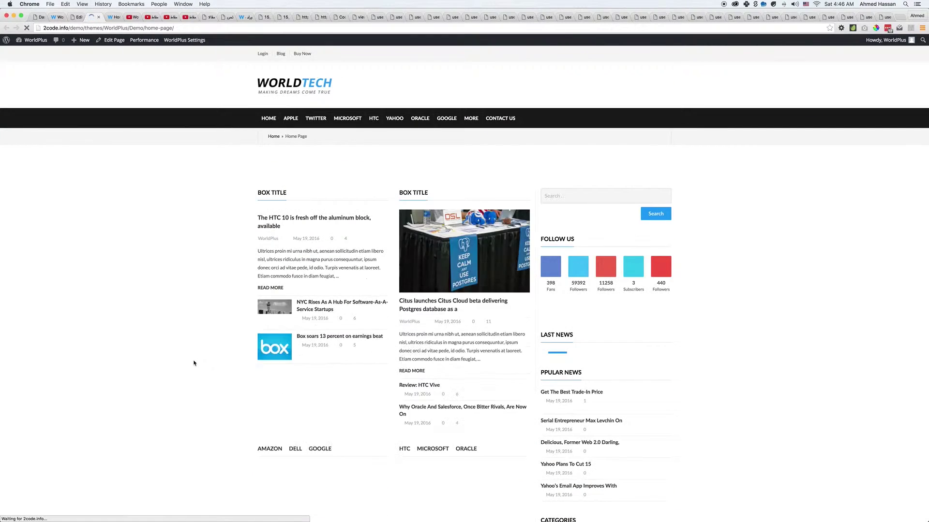
scroll(192, 368, "down", 3)
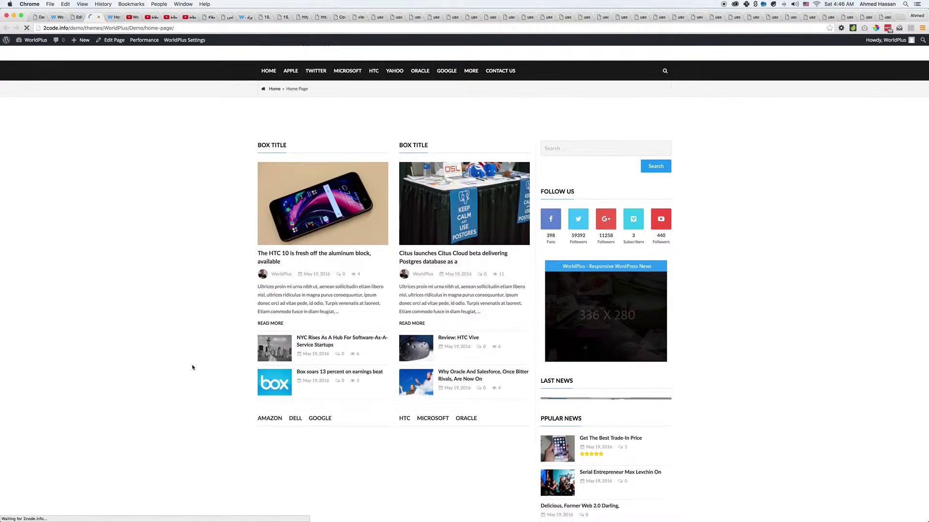
scroll(185, 371, "down", 2)
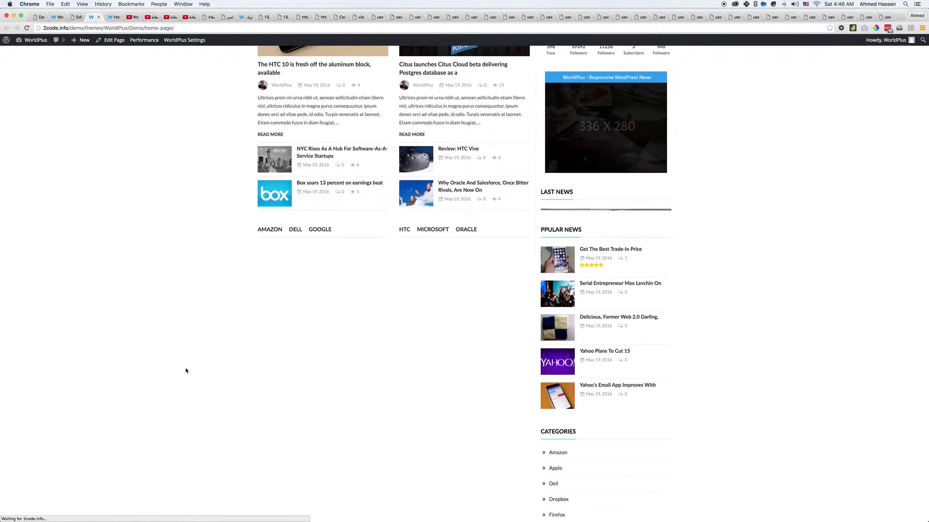
scroll(185, 371, "down", 5)
scroll(184, 370, "down", 4)
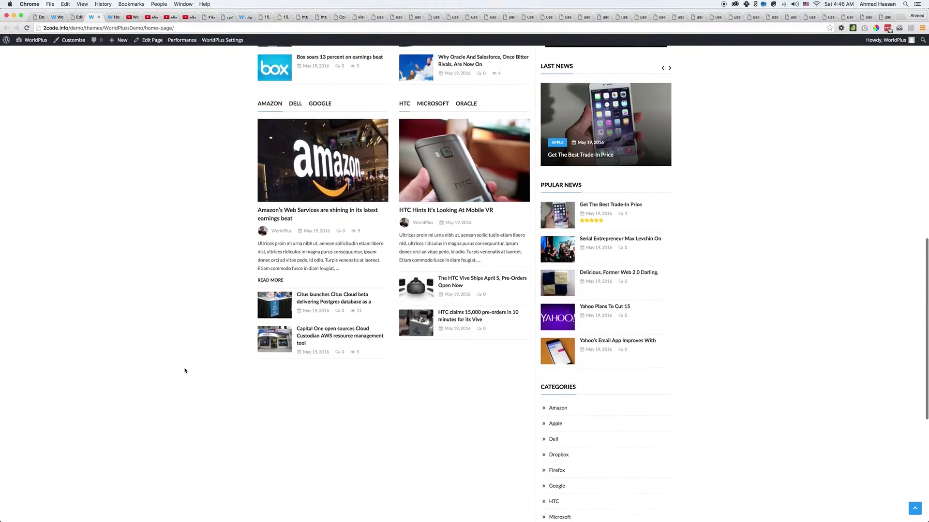
scroll(184, 371, "up", 2)
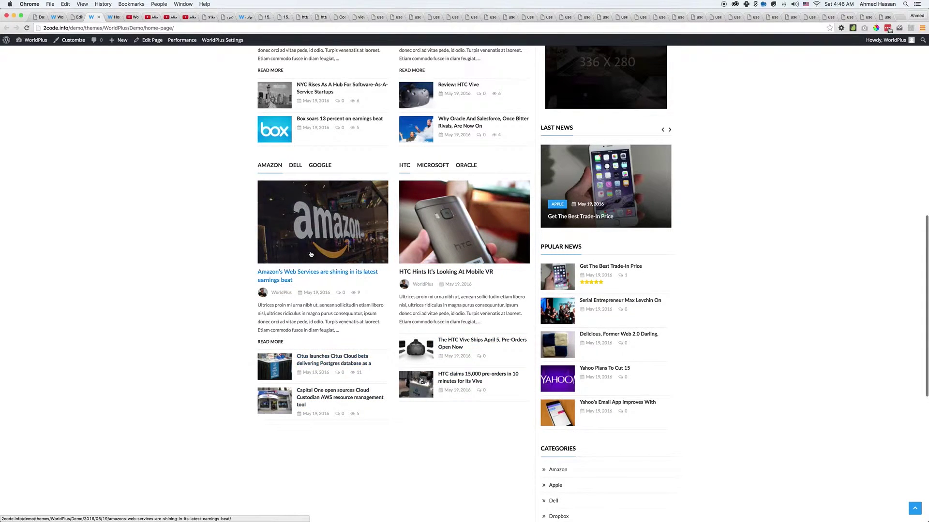
left_click(296, 167)
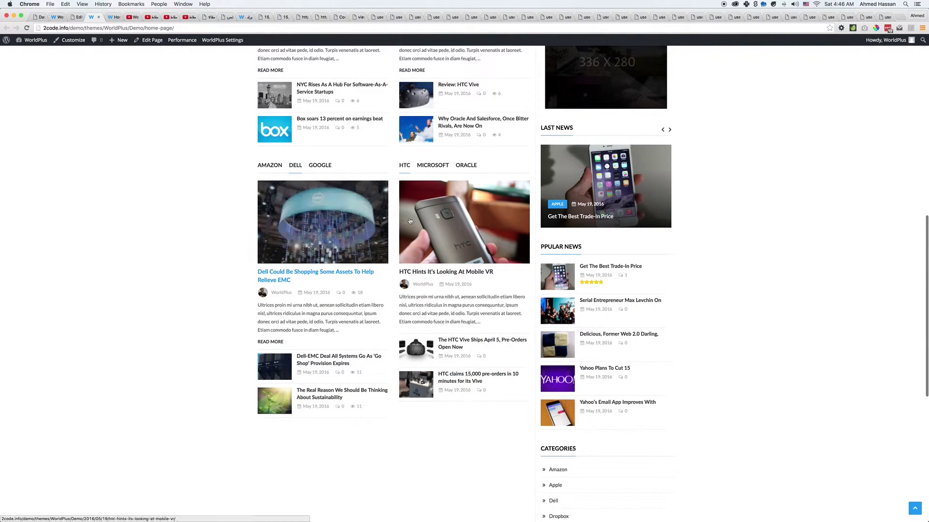
left_click(320, 167)
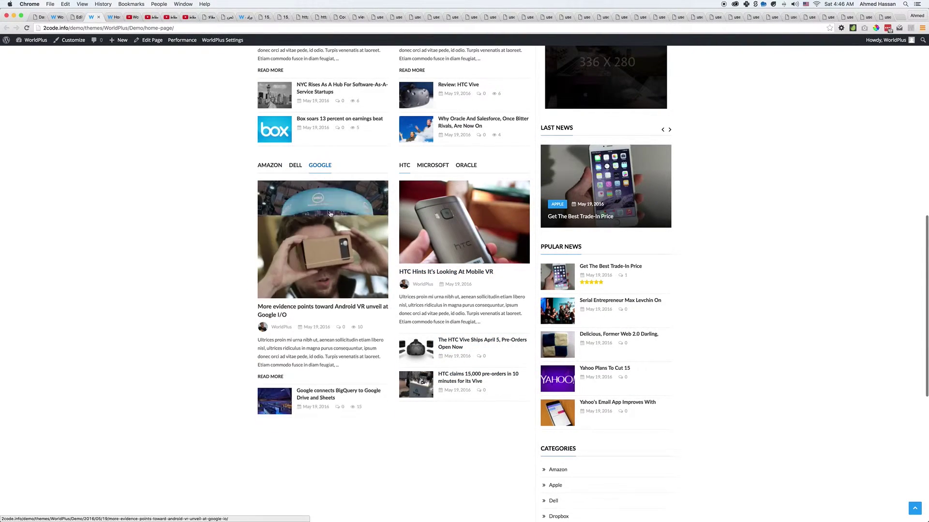
left_click(426, 167)
left_click(466, 166)
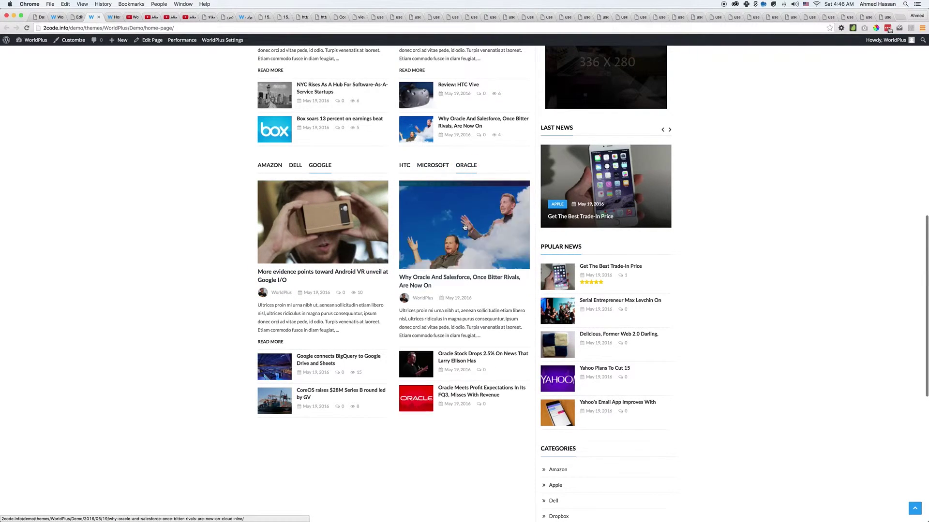
key("super+alt+Left")
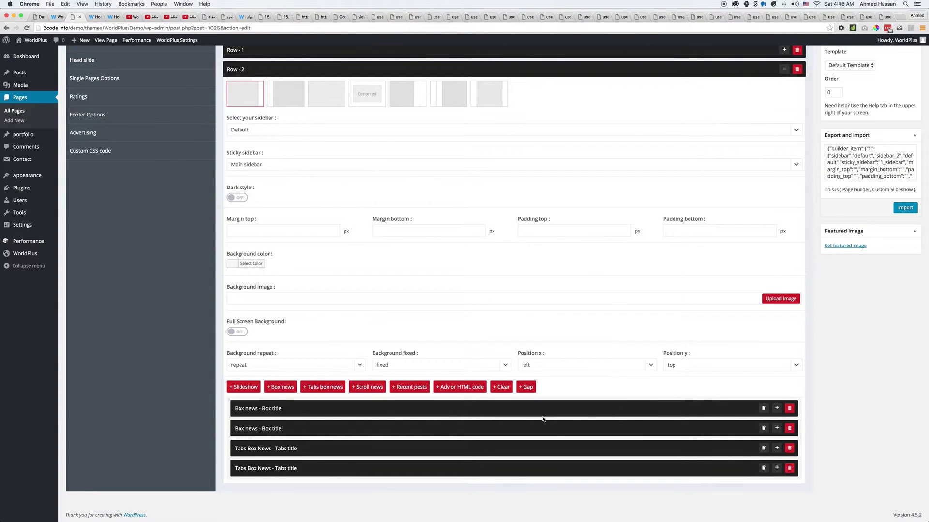
scroll(507, 424, "up", 5)
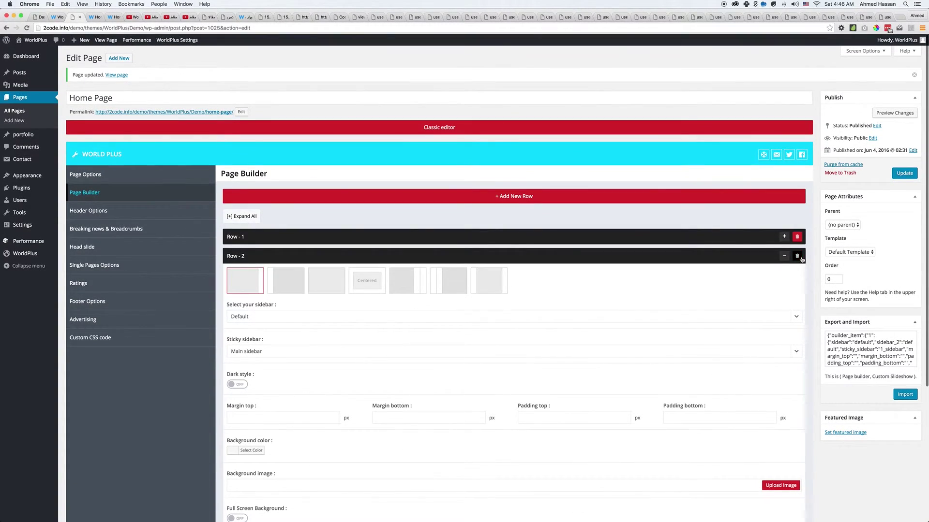